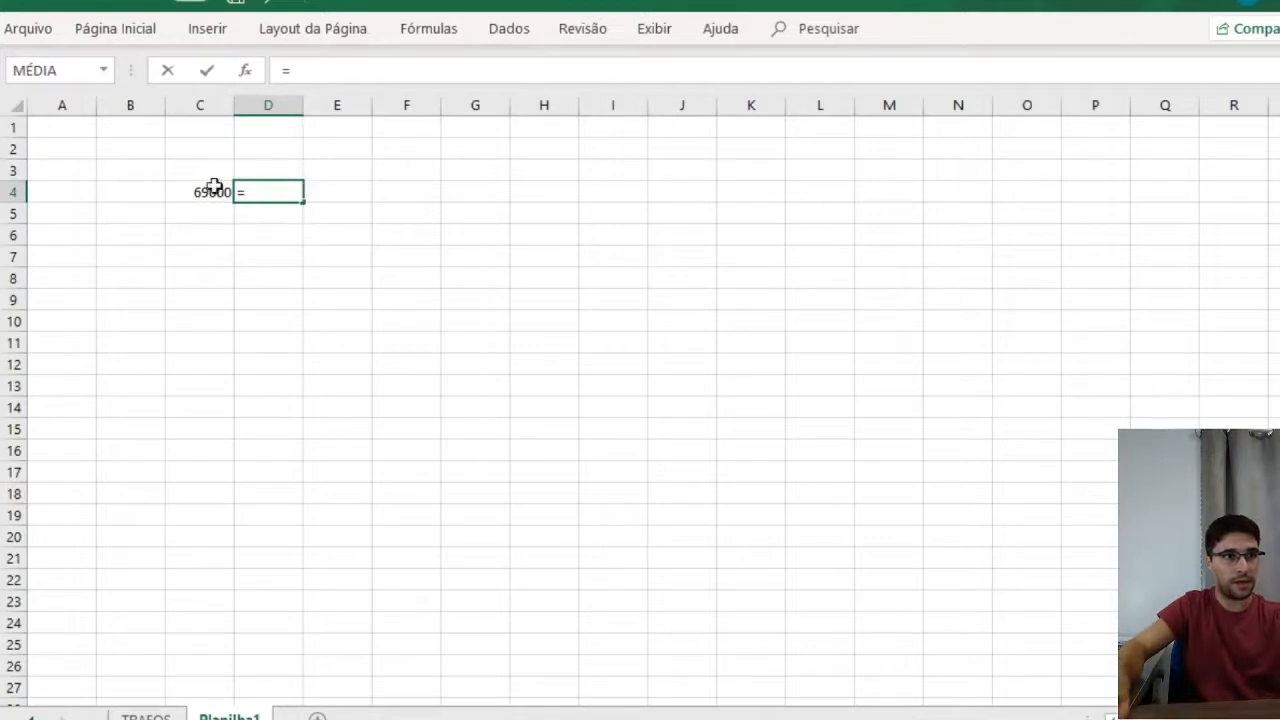
# Enter the formula =C4/RAIZ(3) in cell D4 to divide the 69000 voltage by the square root of three
pyautogui.click(212, 189)
pyautogui.write('/raiz')
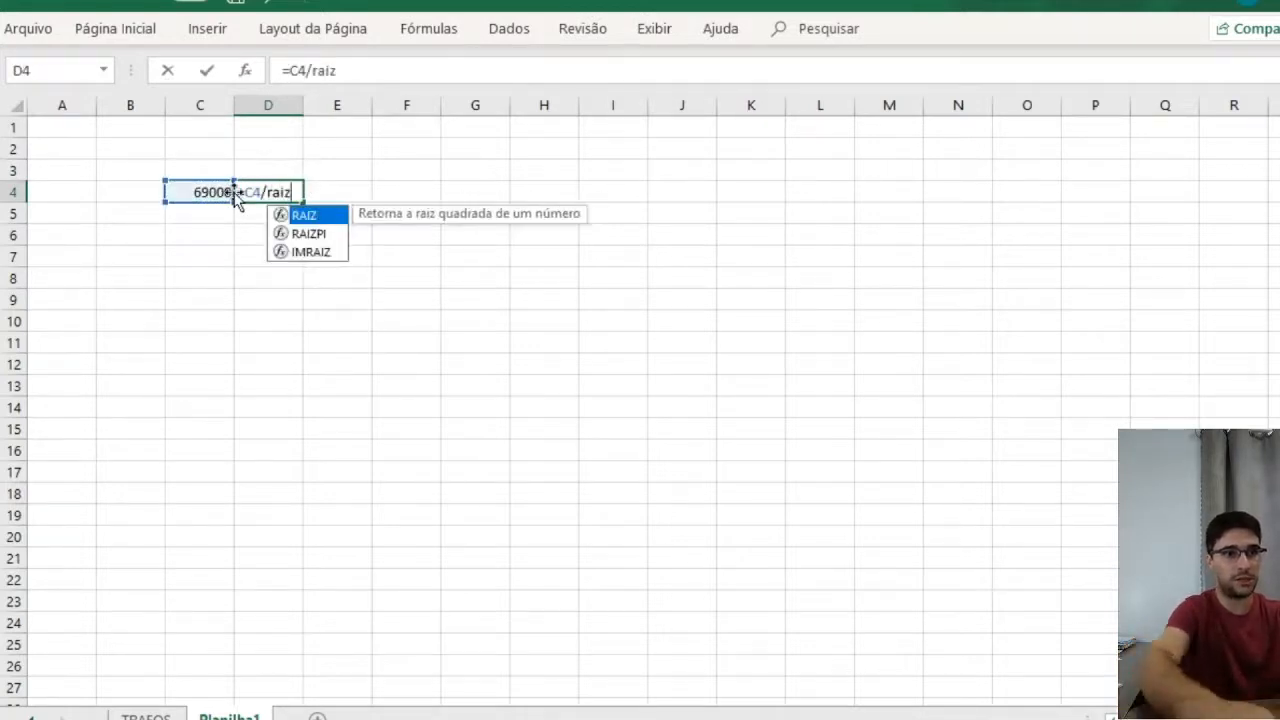
pyautogui.write('(3')
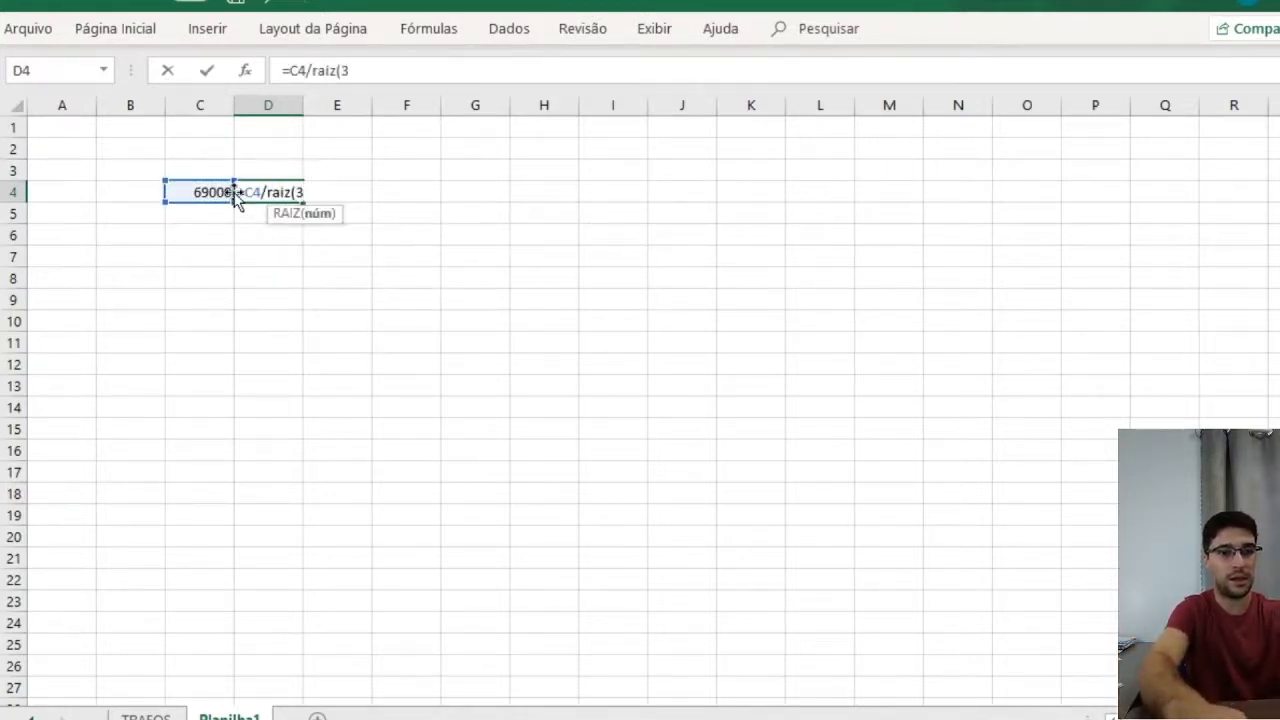
pyautogui.write(')')
pyautogui.press('Return')
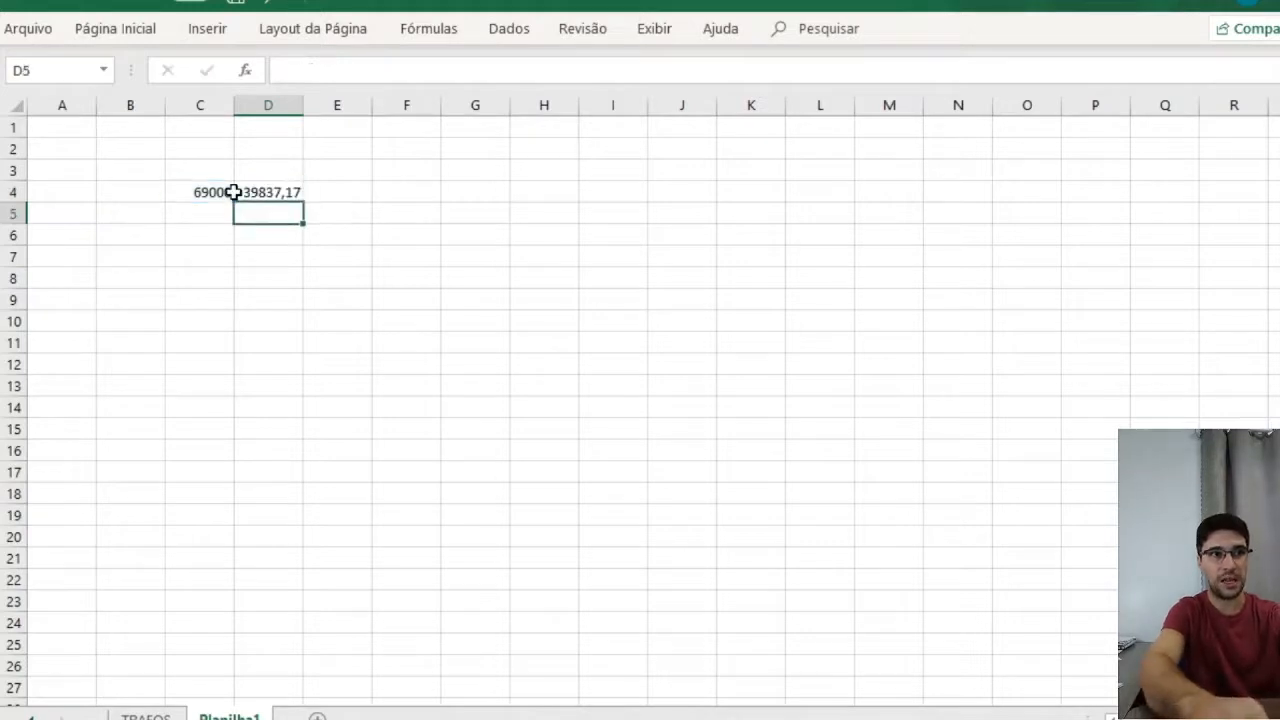
# Enter the formula =D4*RAIZ(2) in cell E4 to calculate the peak phase voltage
pyautogui.press('Up')
pyautogui.press('Right')
pyautogui.write('=')
pyautogui.click(270, 200)
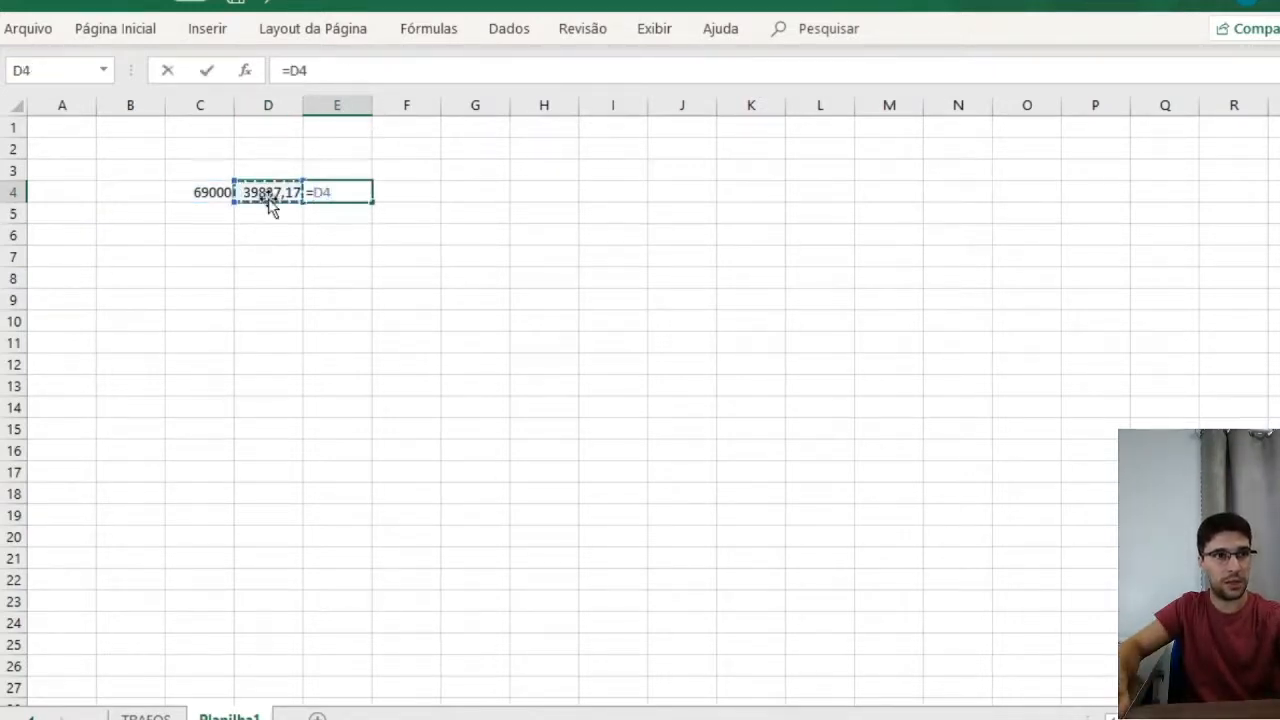
pyautogui.write('*raiz')
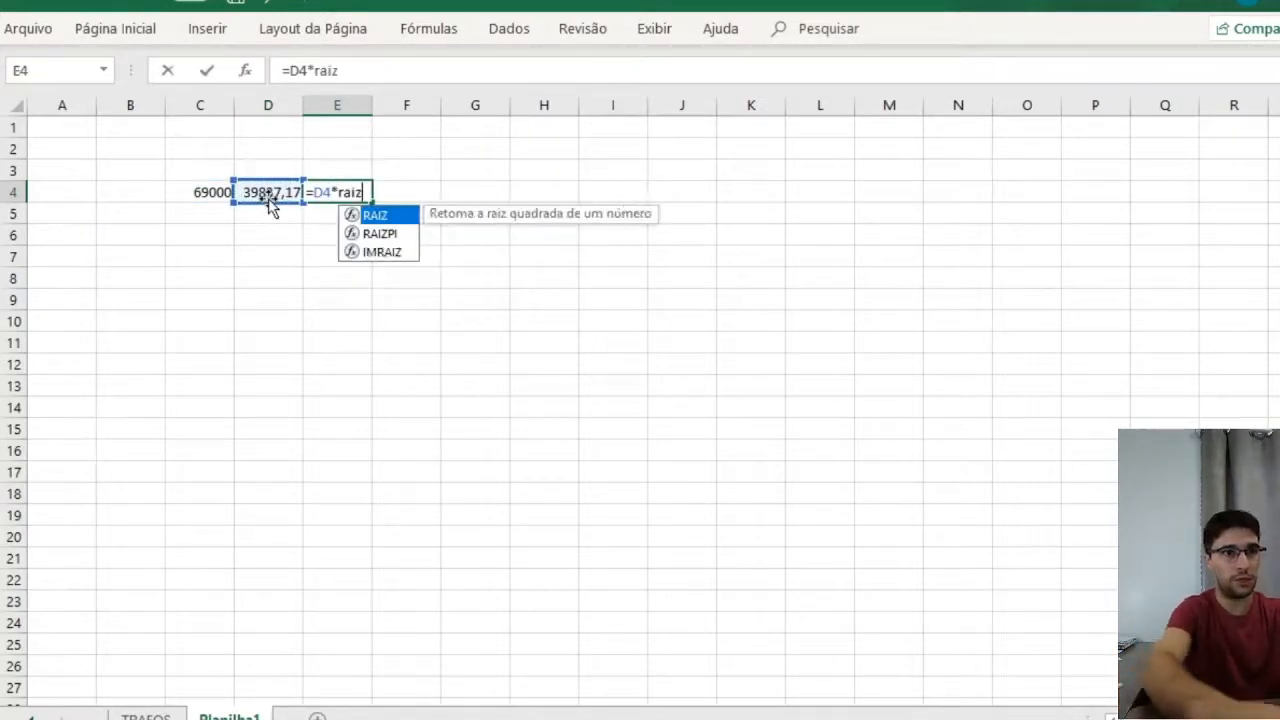
pyautogui.write('(2')
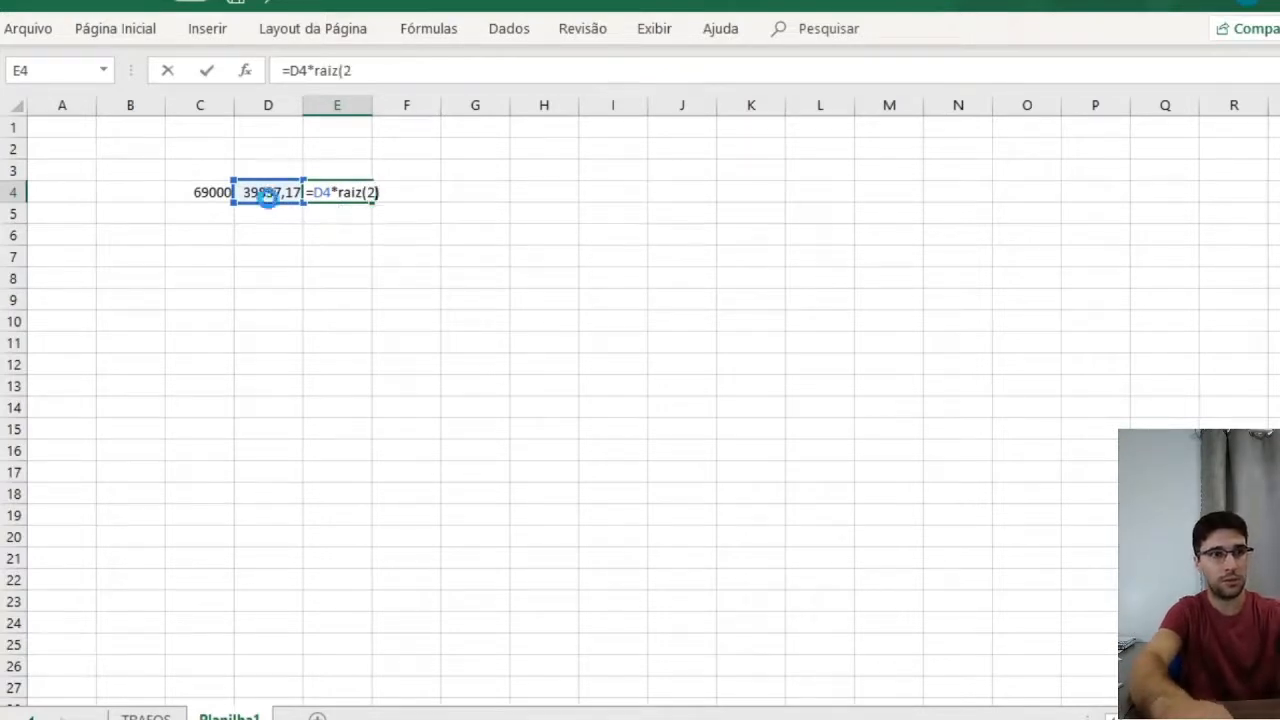
pyautogui.press('Return')
pyautogui.click(337, 195)
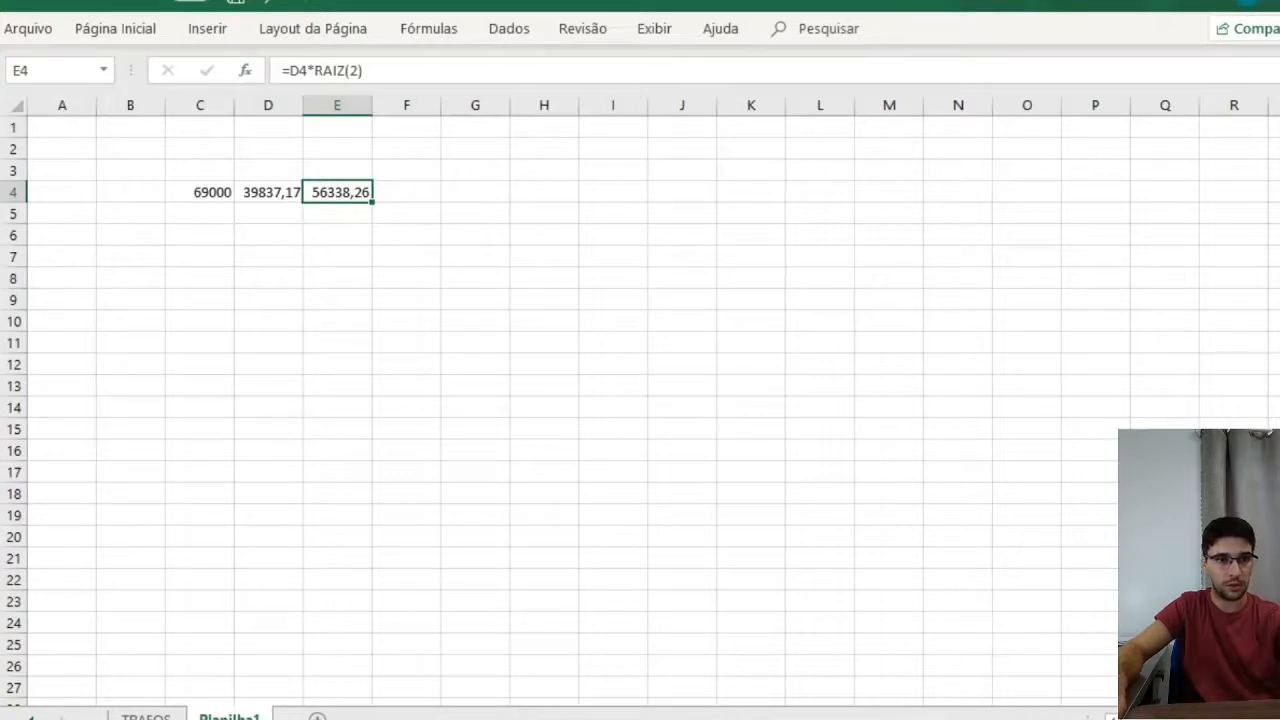
# Switch to the v:ATA plot in PlotXY, zoom out from the peak and frame a few cycles starting at 0.2 s
pyautogui.click(765, 702)
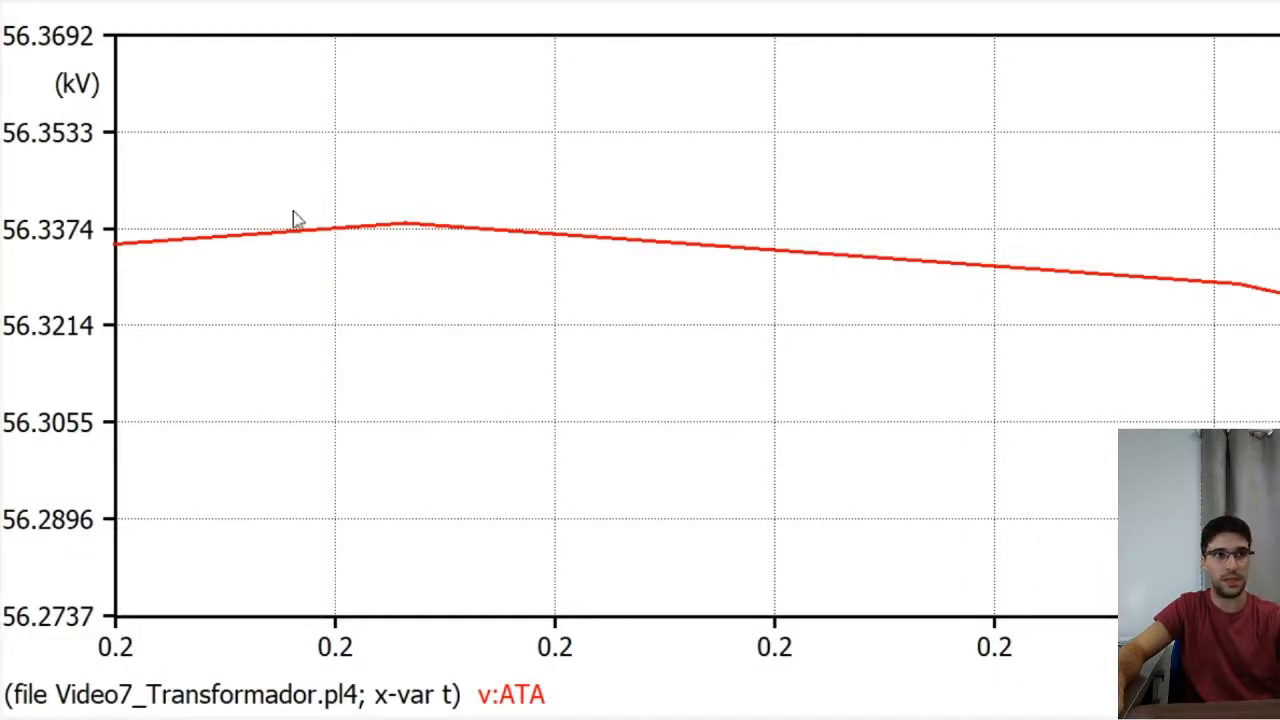
pyautogui.rightClick(374, 220)
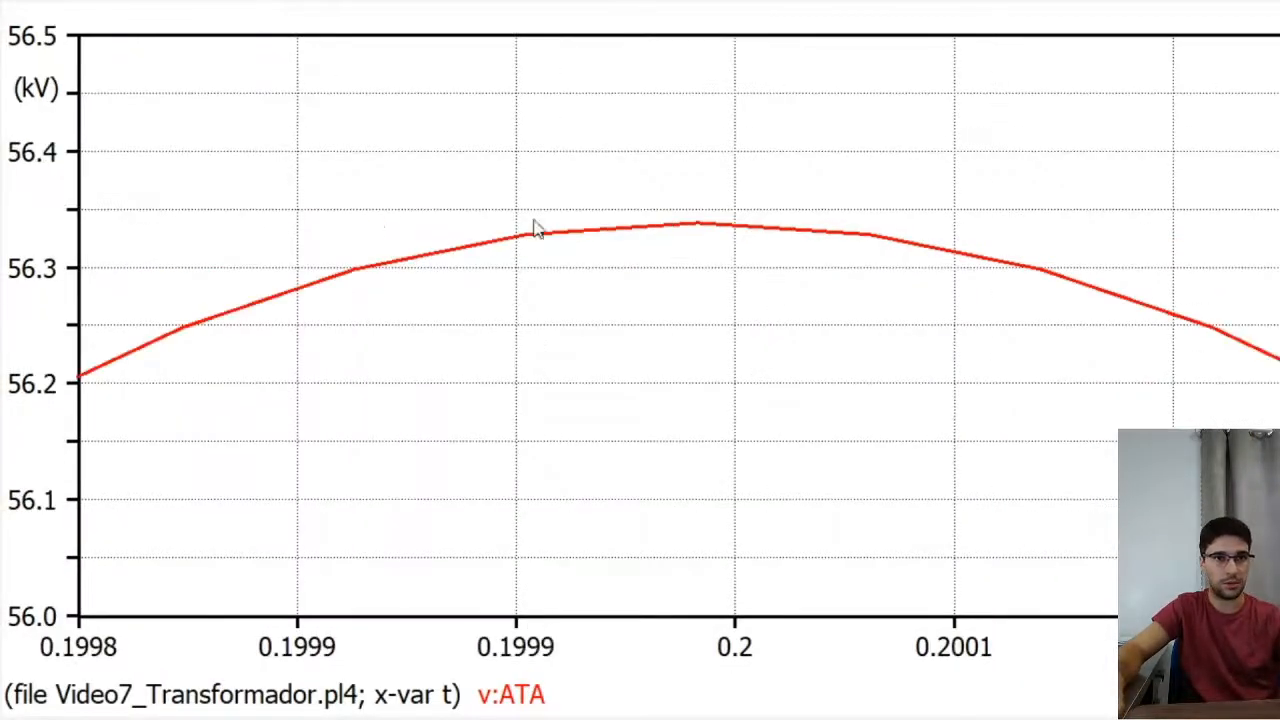
pyautogui.rightClick(576, 220)
pyautogui.rightClick(530, 287)
pyautogui.rightClick(485, 240)
pyautogui.rightClick(448, 220)
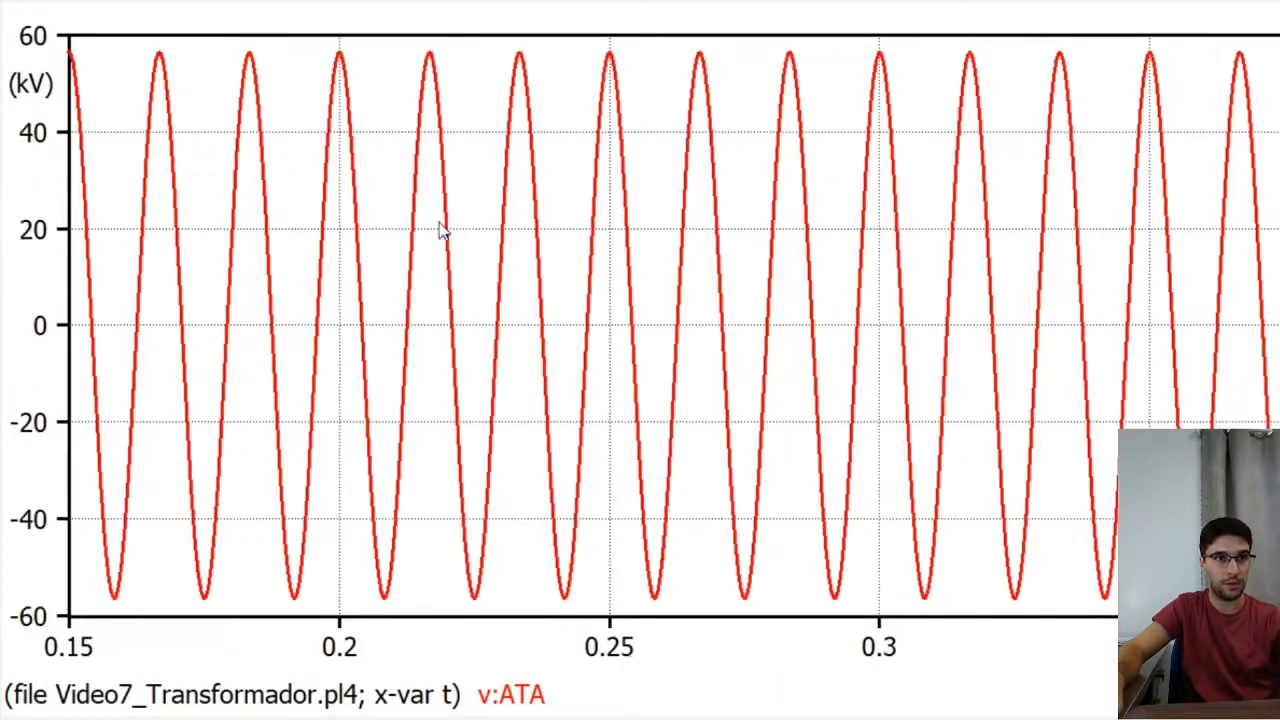
pyautogui.moveTo(360, 32); pyautogui.dragTo(686, 672)
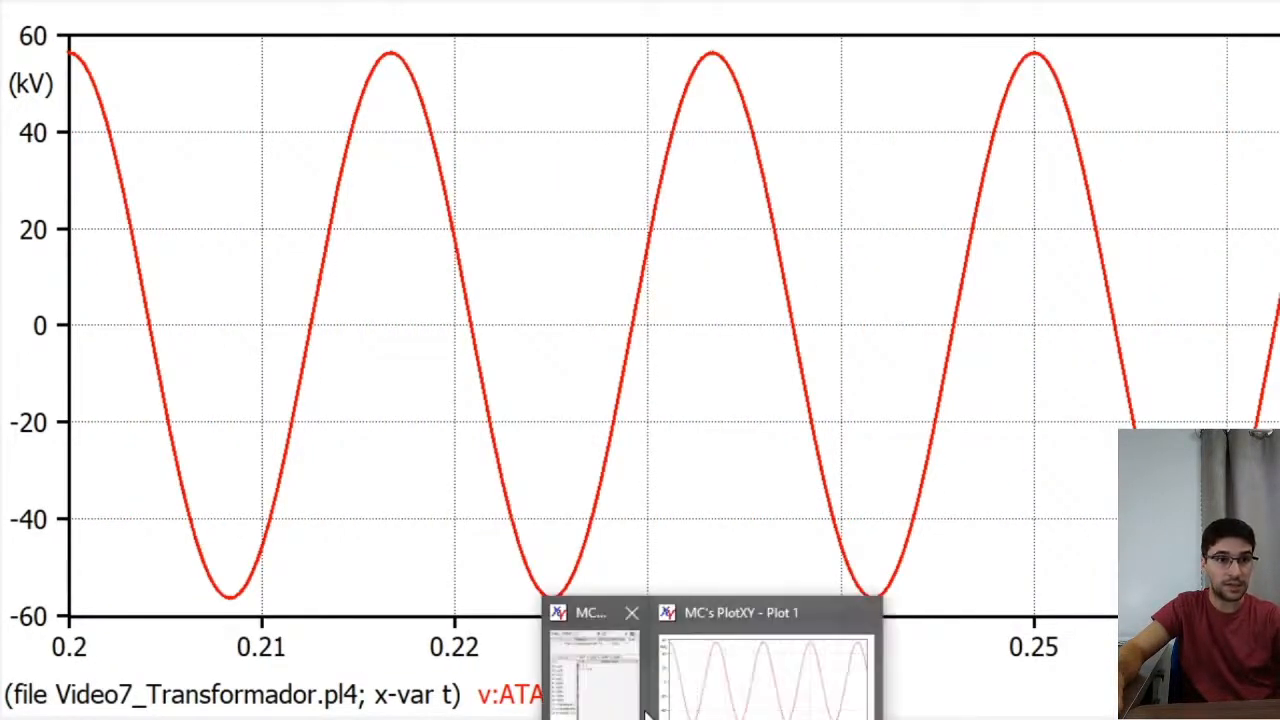
# Plot the v:BTA voltage against time as the second plot from the PlotXY data selection
pyautogui.click(591, 640)
pyautogui.click(219, 142)
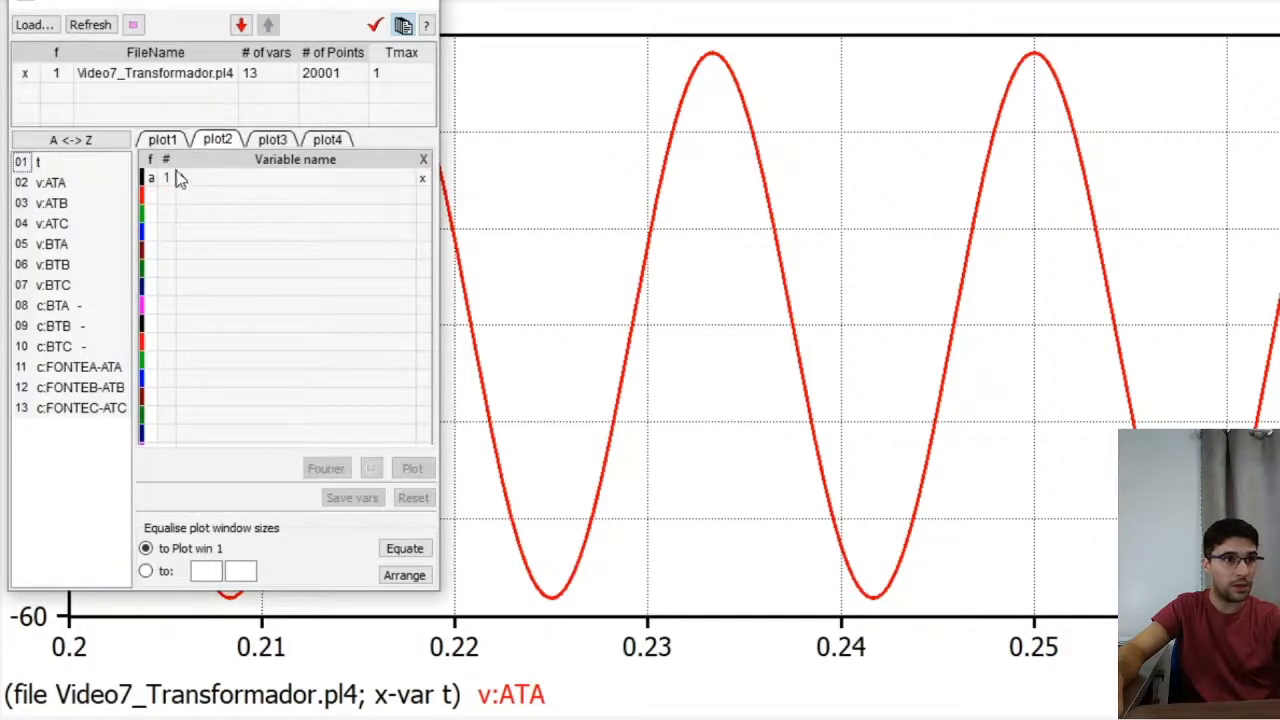
pyautogui.click(57, 250)
pyautogui.click(410, 467)
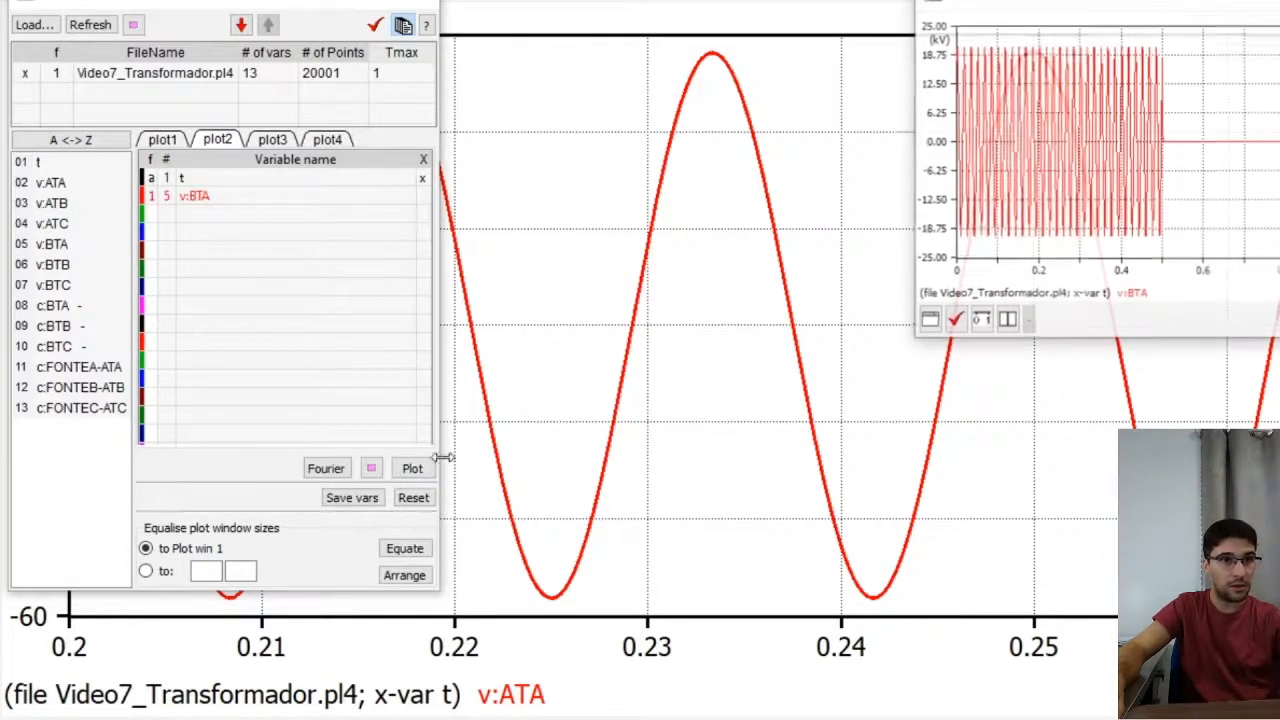
# Zoom in closely on one positive peak of the v:BTA curve near 0.101 s to read its peak voltage
pyautogui.moveTo(988, 30); pyautogui.dragTo(1130, 100)
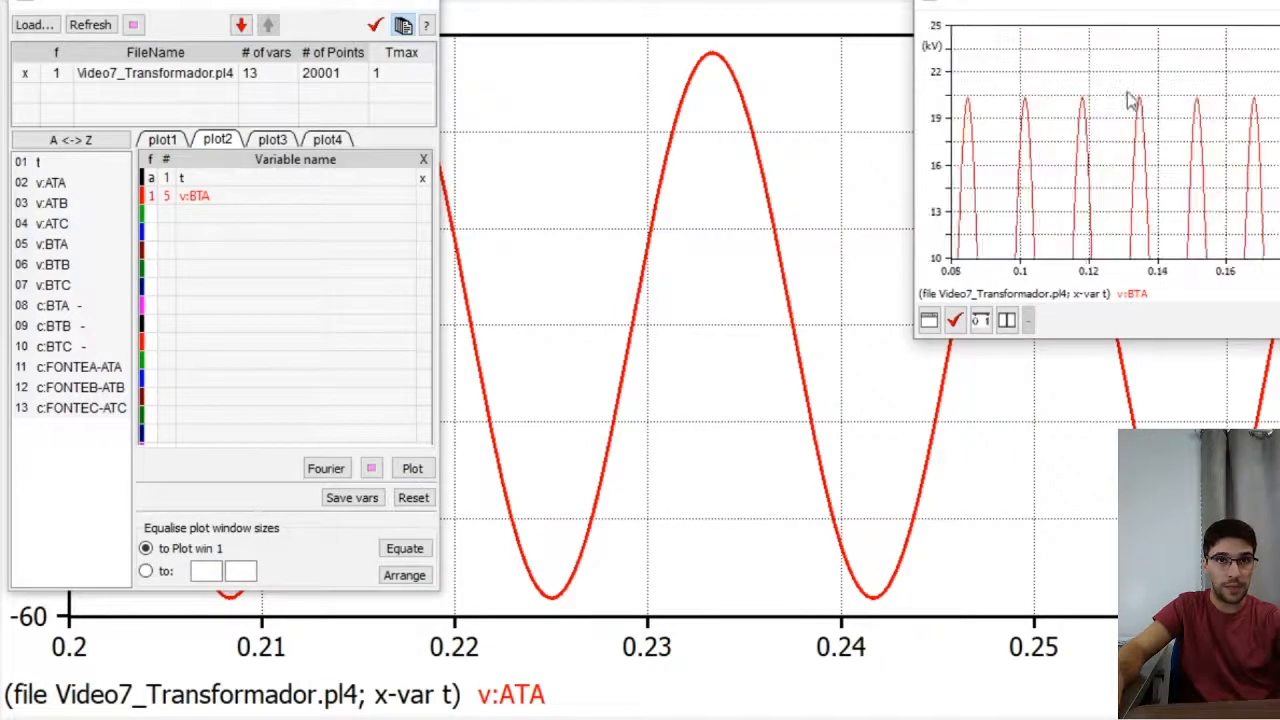
pyautogui.moveTo(1003, 74); pyautogui.dragTo(1104, 157)
pyautogui.moveTo(974, 65); pyautogui.dragTo(1108, 153)
pyautogui.moveTo(1031, 52); pyautogui.dragTo(1167, 147)
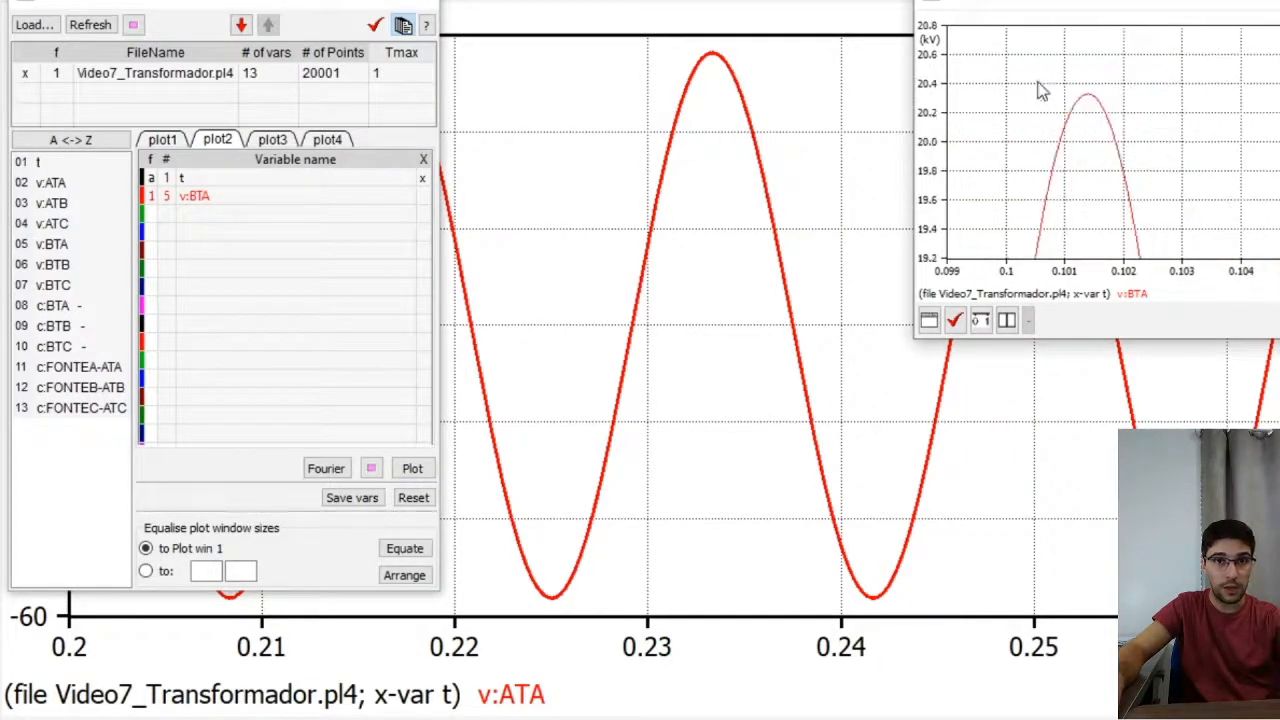
pyautogui.moveTo(1039, 81); pyautogui.dragTo(1152, 165)
pyautogui.moveTo(1076, 62); pyautogui.dragTo(1201, 143)
pyautogui.moveTo(1036, 64); pyautogui.dragTo(1158, 136)
pyautogui.moveTo(1001, 49); pyautogui.dragTo(1268, 171)
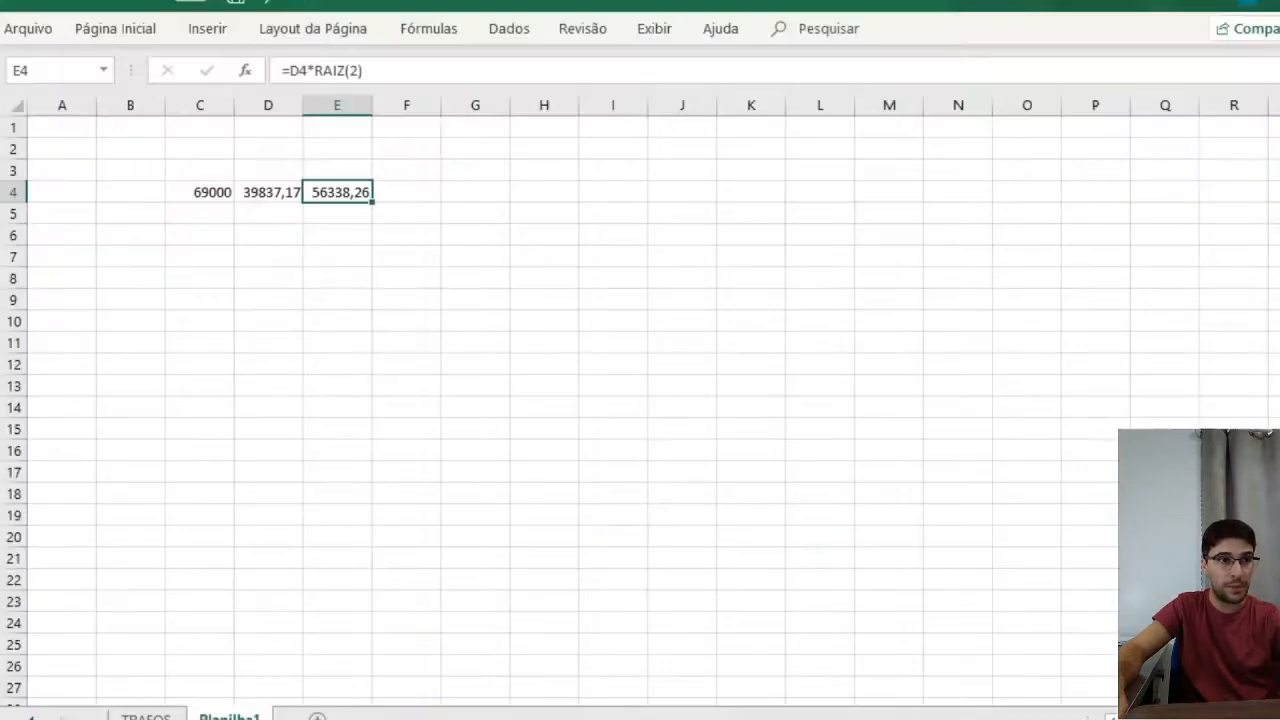
# Switch to the Excel sheet and set the line voltage in cell C4 to 24900, checking the peak formula in E4
pyautogui.click(312, 256)
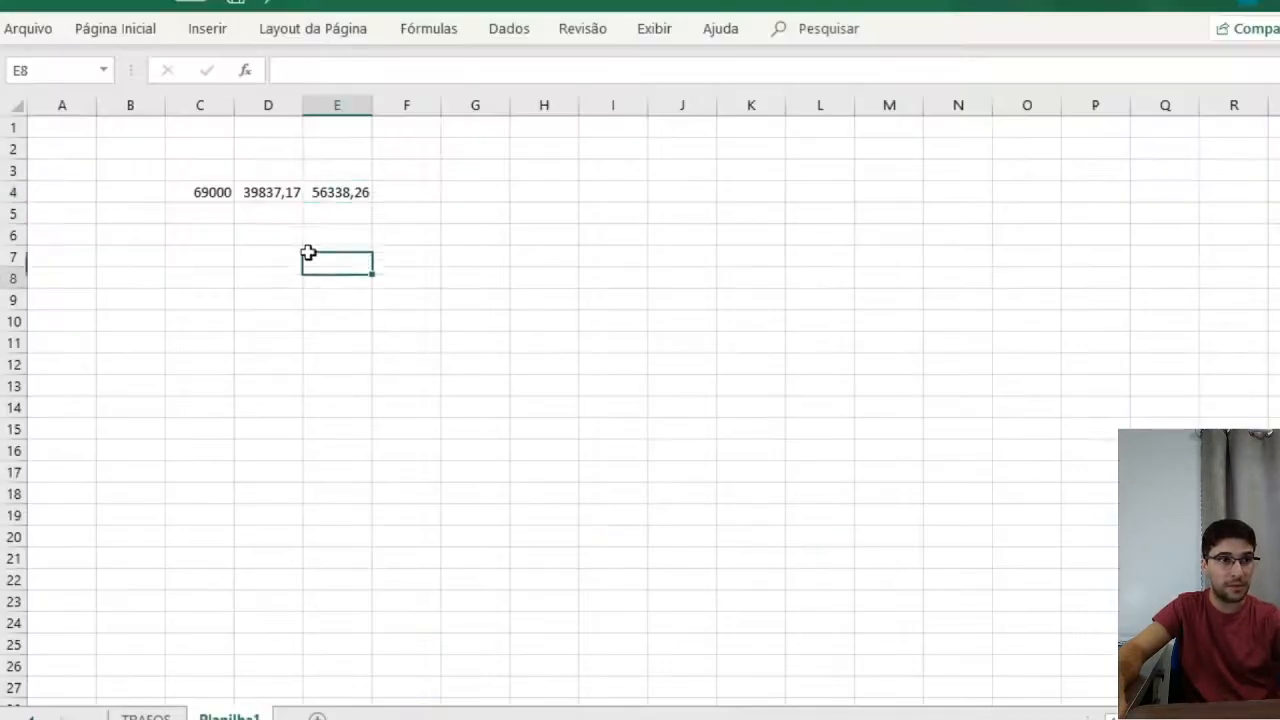
pyautogui.click(209, 192)
pyautogui.write('24900')
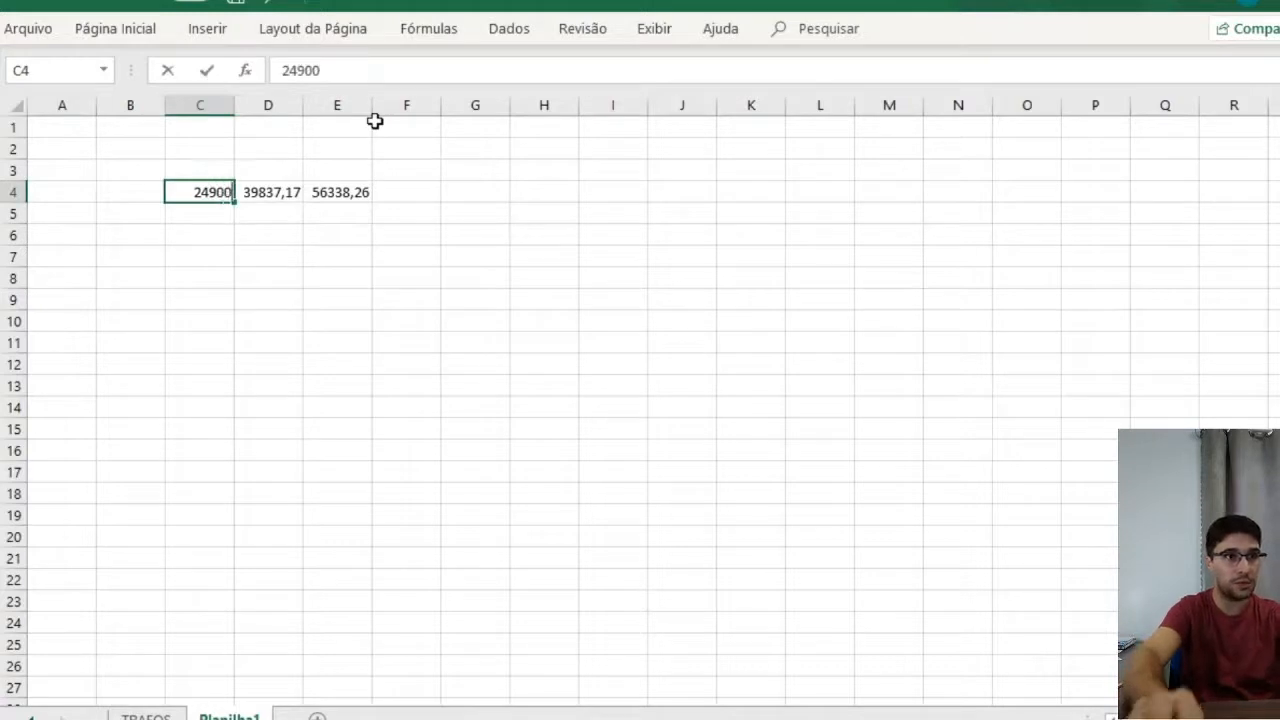
pyautogui.press('Return')
pyautogui.click(340, 190)
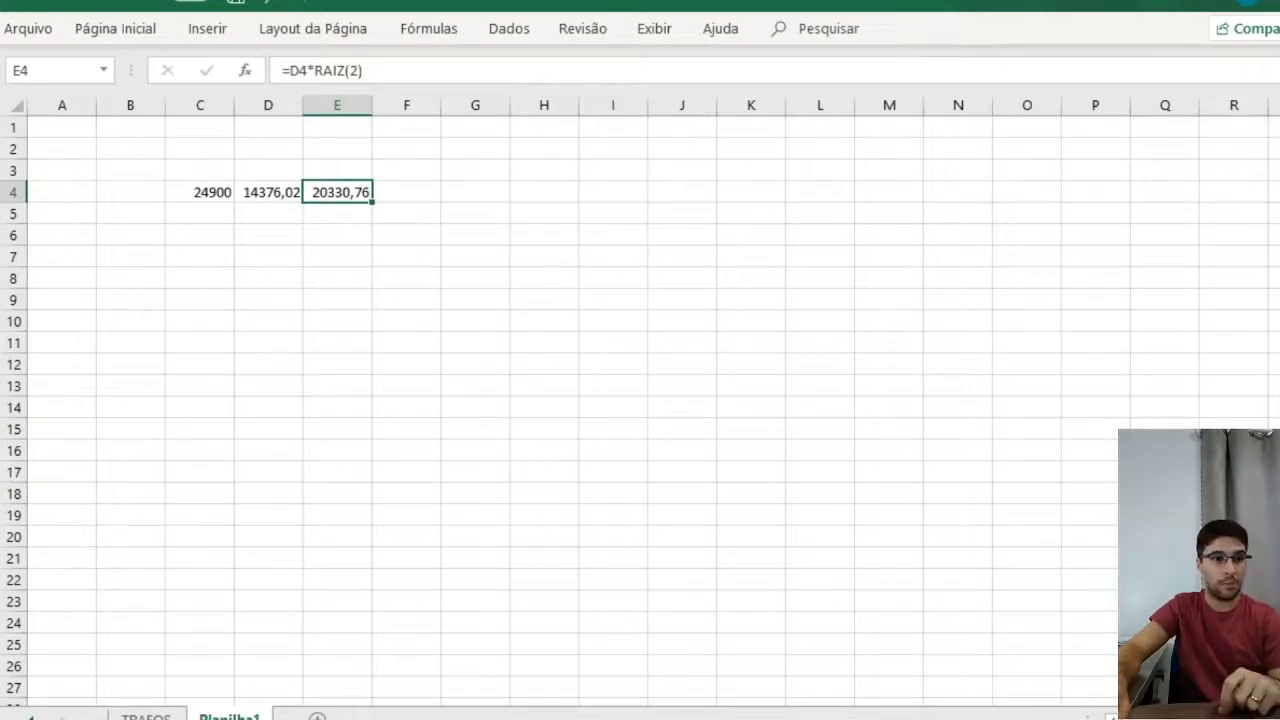
# Return to PlotXY, close both plot windows and clear v:ATA and v:BTA from the plot variable lists
pyautogui.click(440, 718)
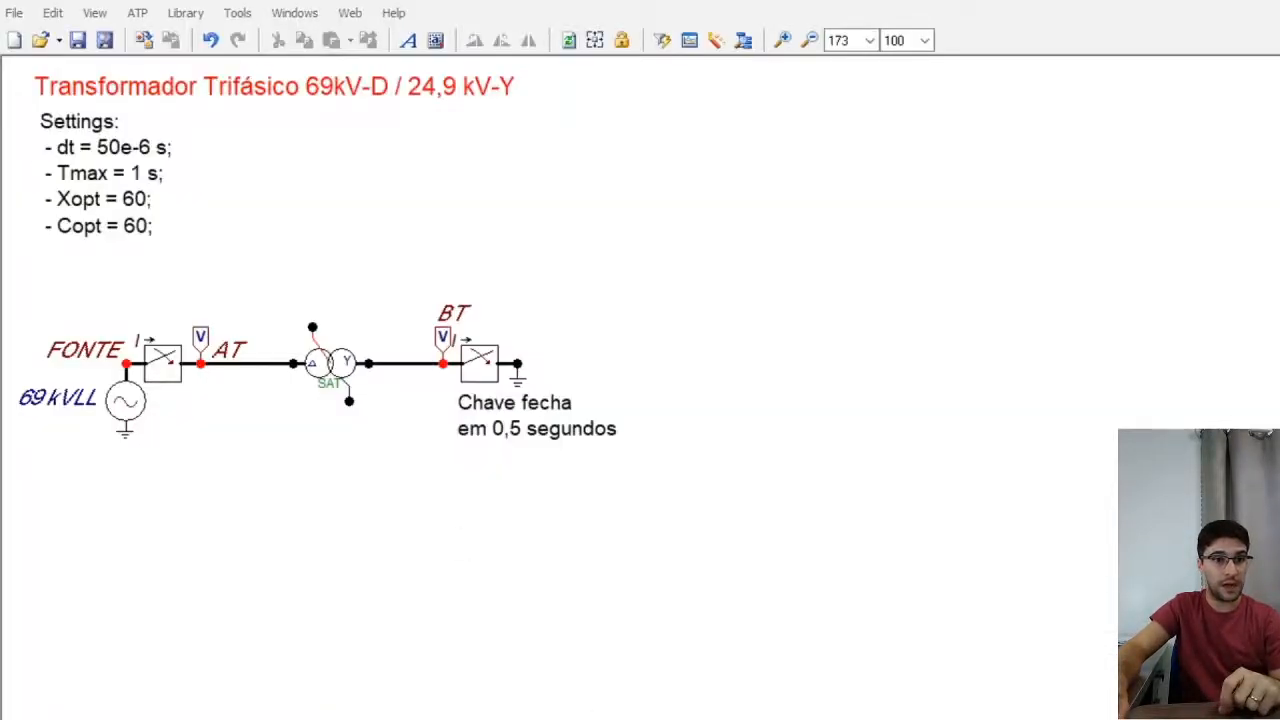
pyautogui.moveTo(597, 716)
pyautogui.click(500, 680)
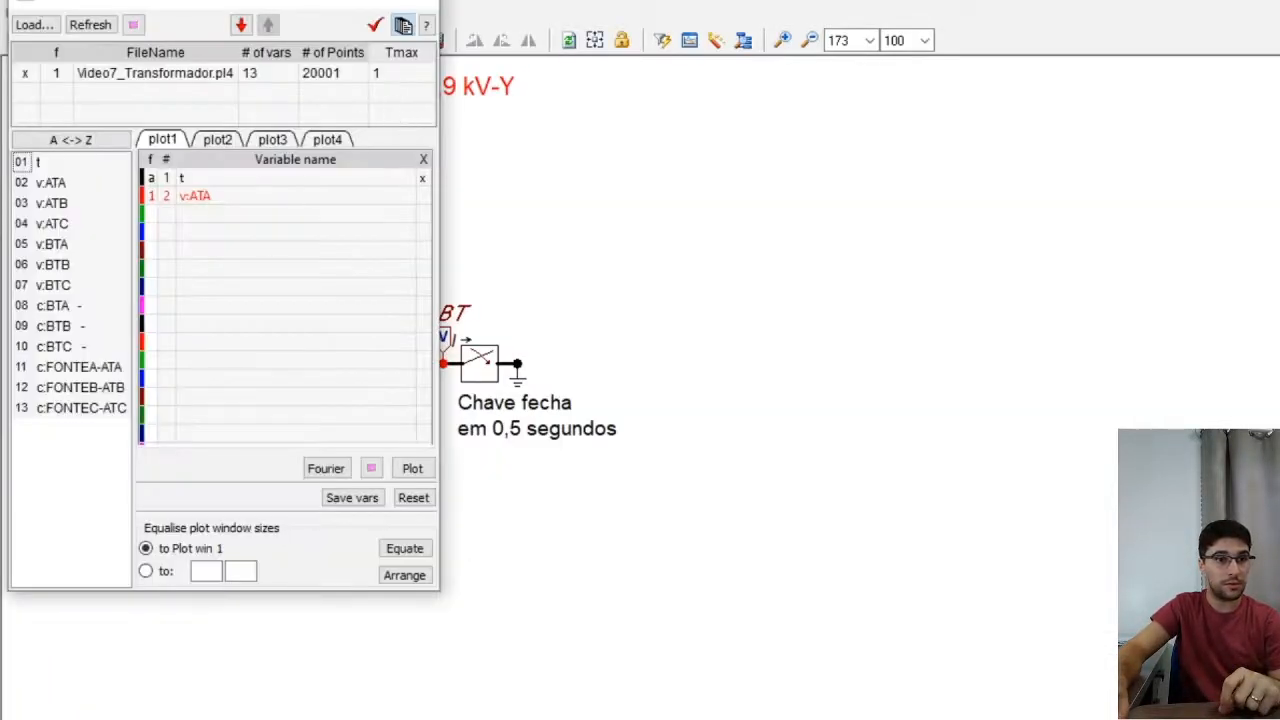
pyautogui.moveTo(713, 717)
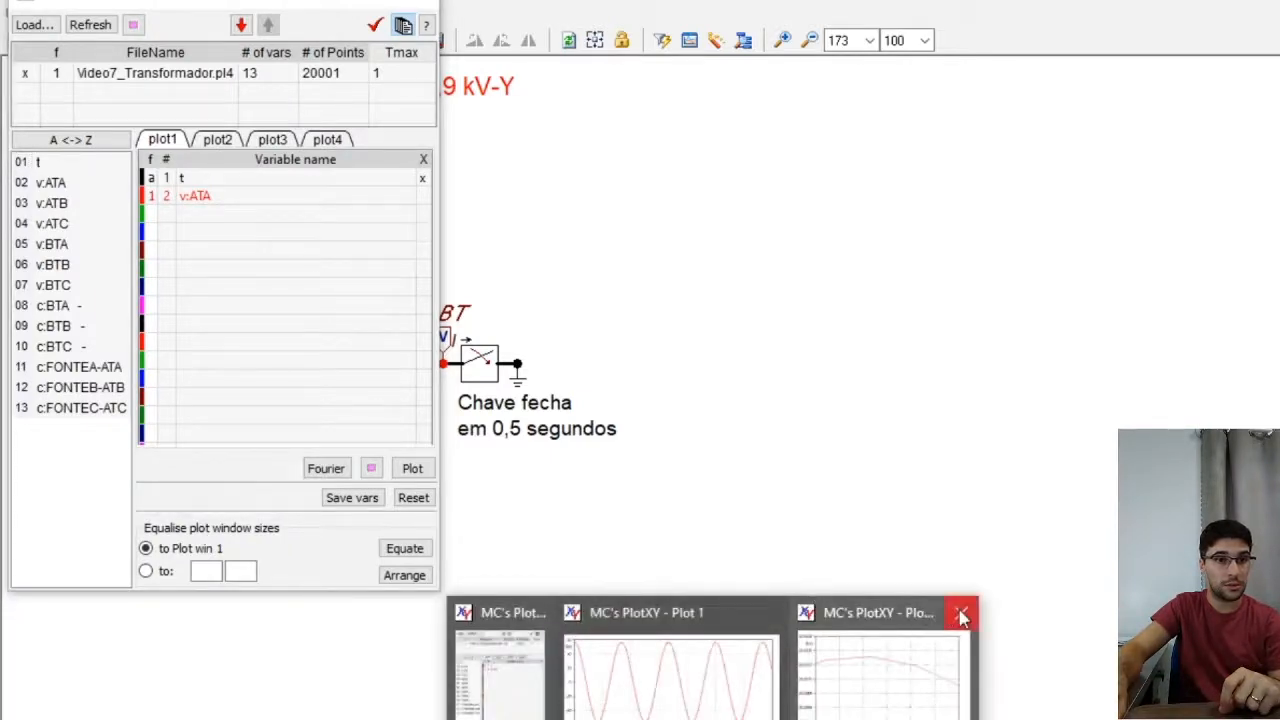
pyautogui.click(963, 615)
pyautogui.click(866, 617)
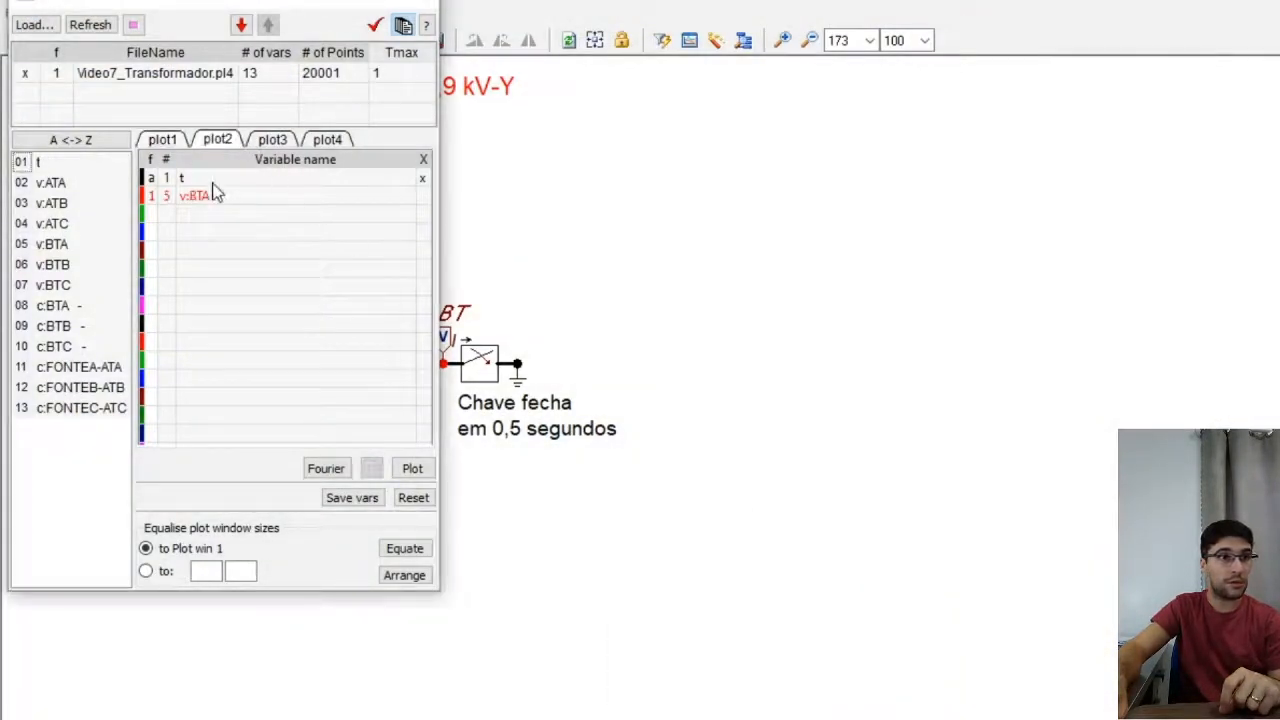
pyautogui.click(208, 198)
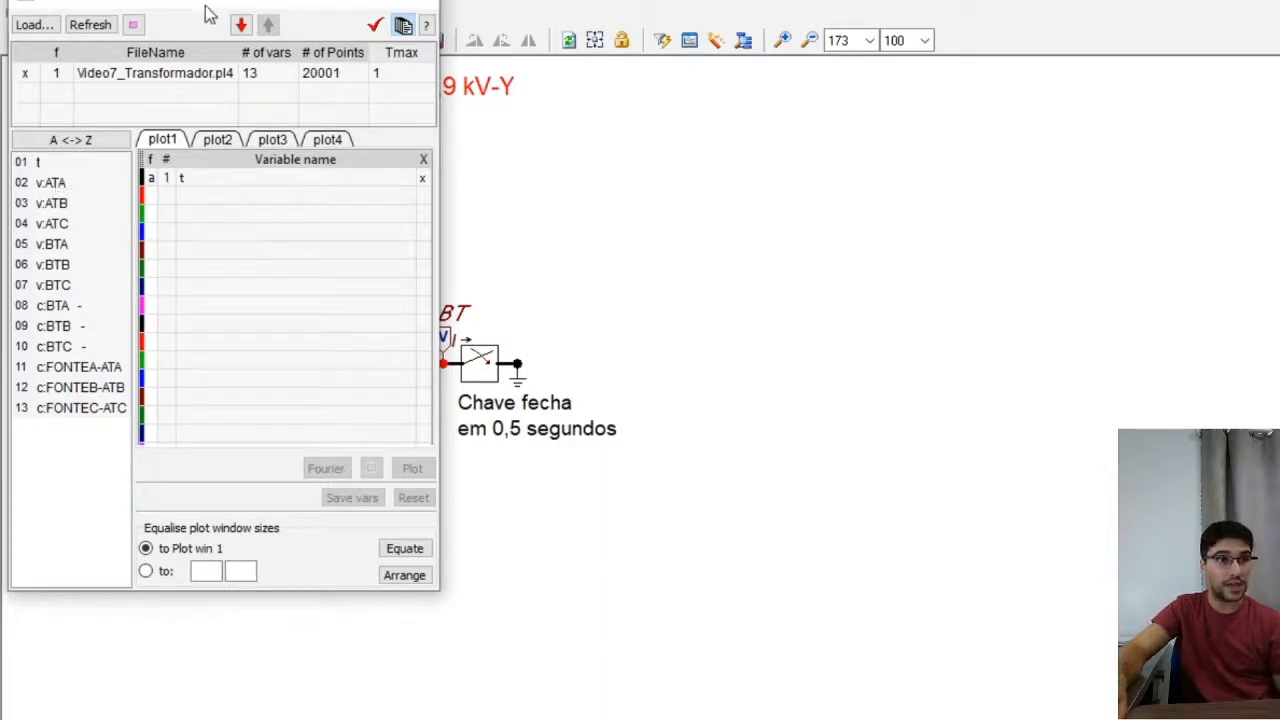
# Plot the c:BTA short-circuit current against time as the first plot and enlarge its graph window
pyautogui.moveTo(215, 5); pyautogui.dragTo(911, 70)
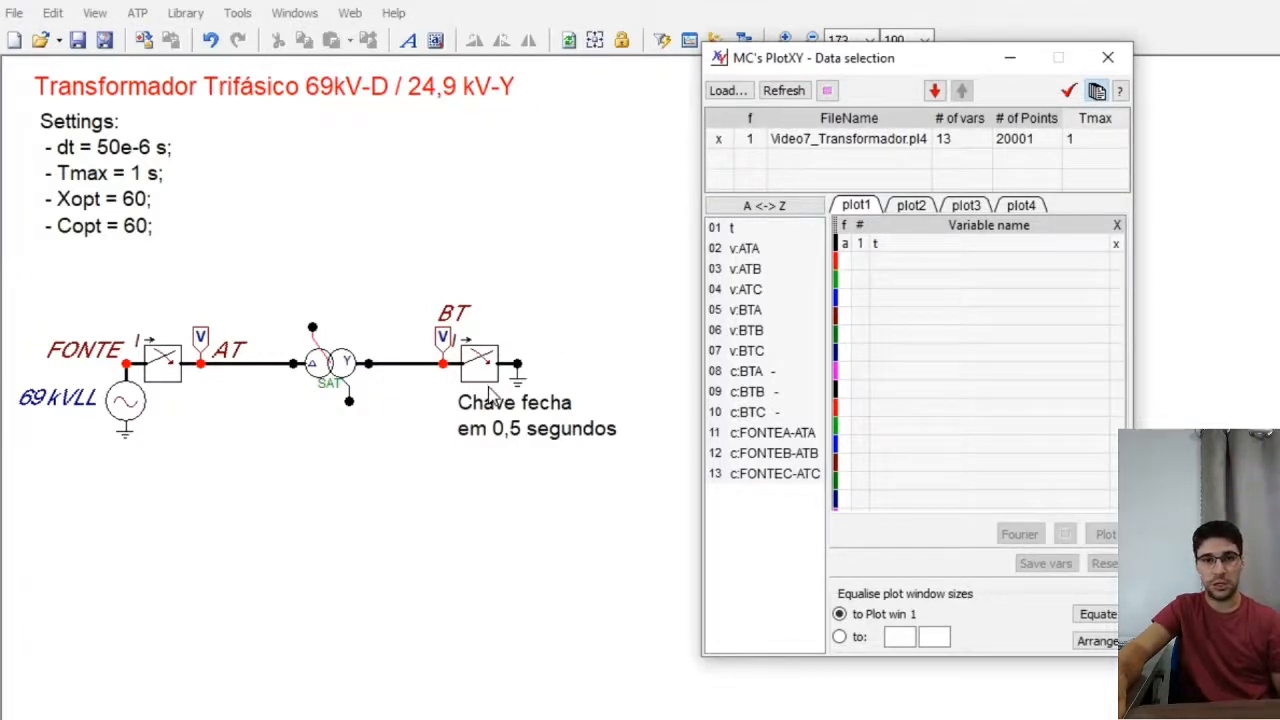
pyautogui.moveTo(881, 66); pyautogui.dragTo(176, 0)
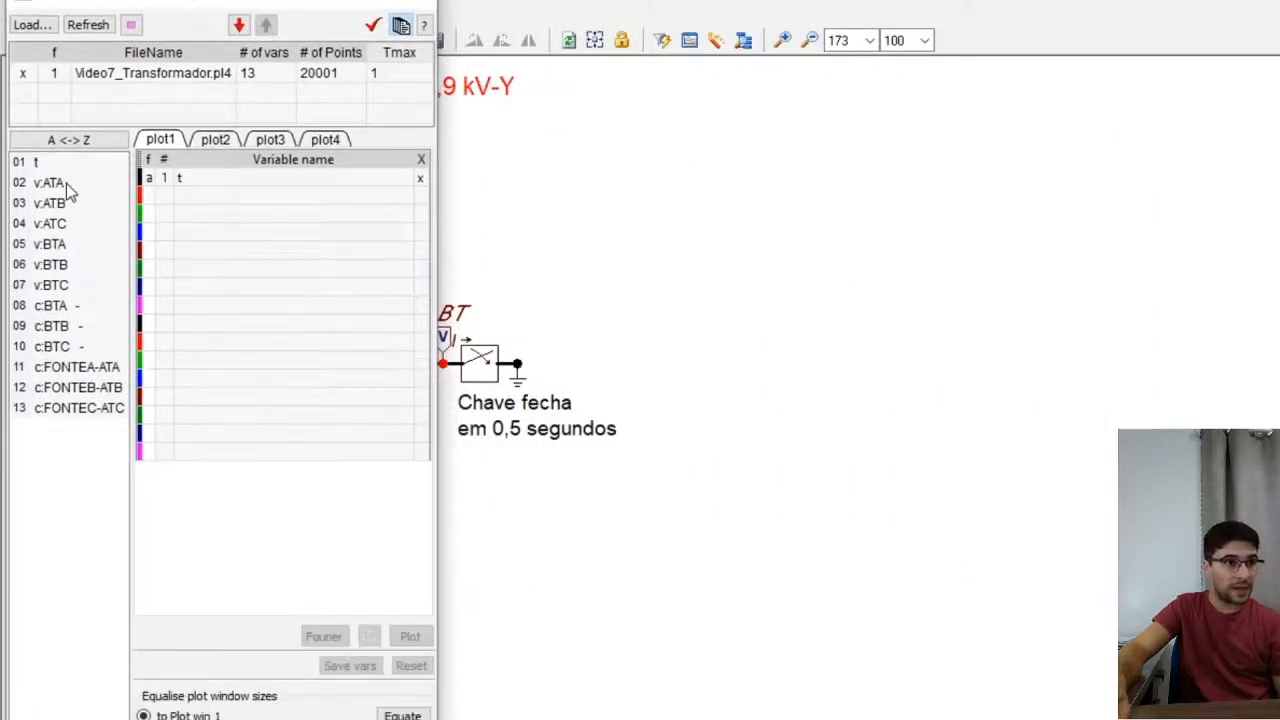
pyautogui.click(66, 310)
pyautogui.click(410, 636)
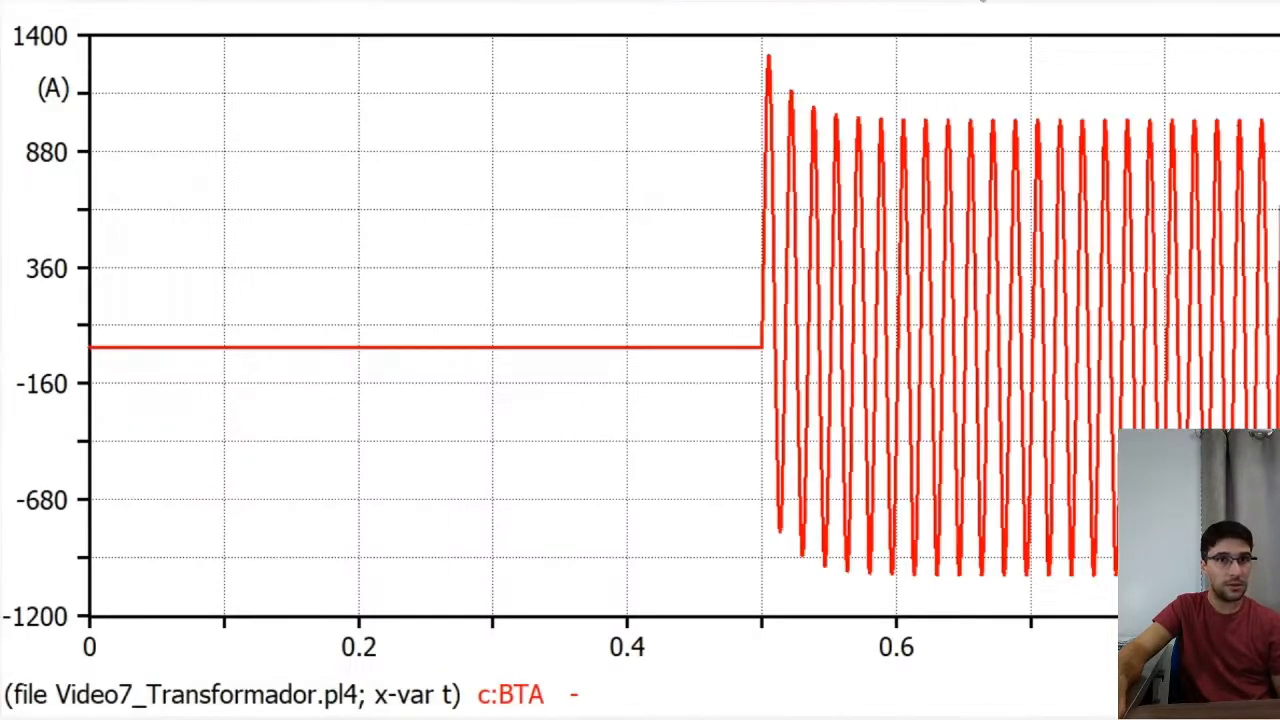
pyautogui.moveTo(943, 2); pyautogui.dragTo(817, 26)
pyautogui.doubleClick(817, 26)
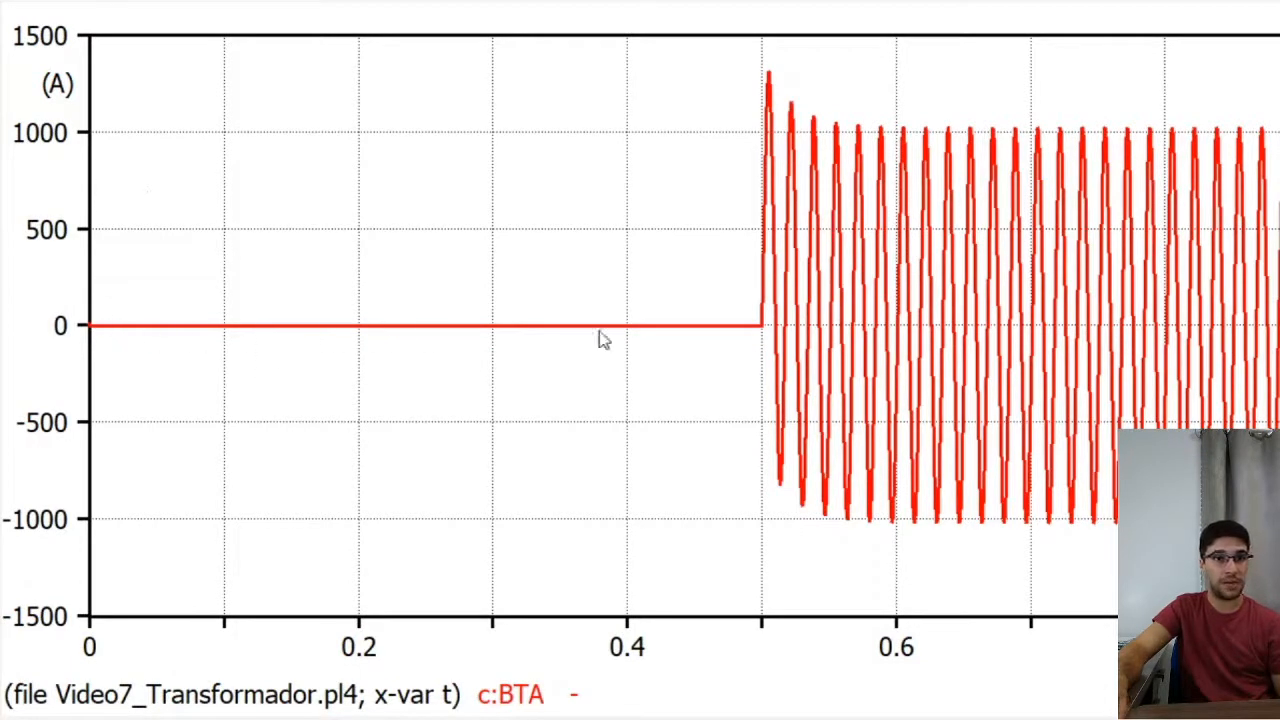
# Zoom in on a steady-state positive peak of the c:BTA current near 0.755 s to read its value
pyautogui.moveTo(988, 111); pyautogui.dragTo(1213, 557)
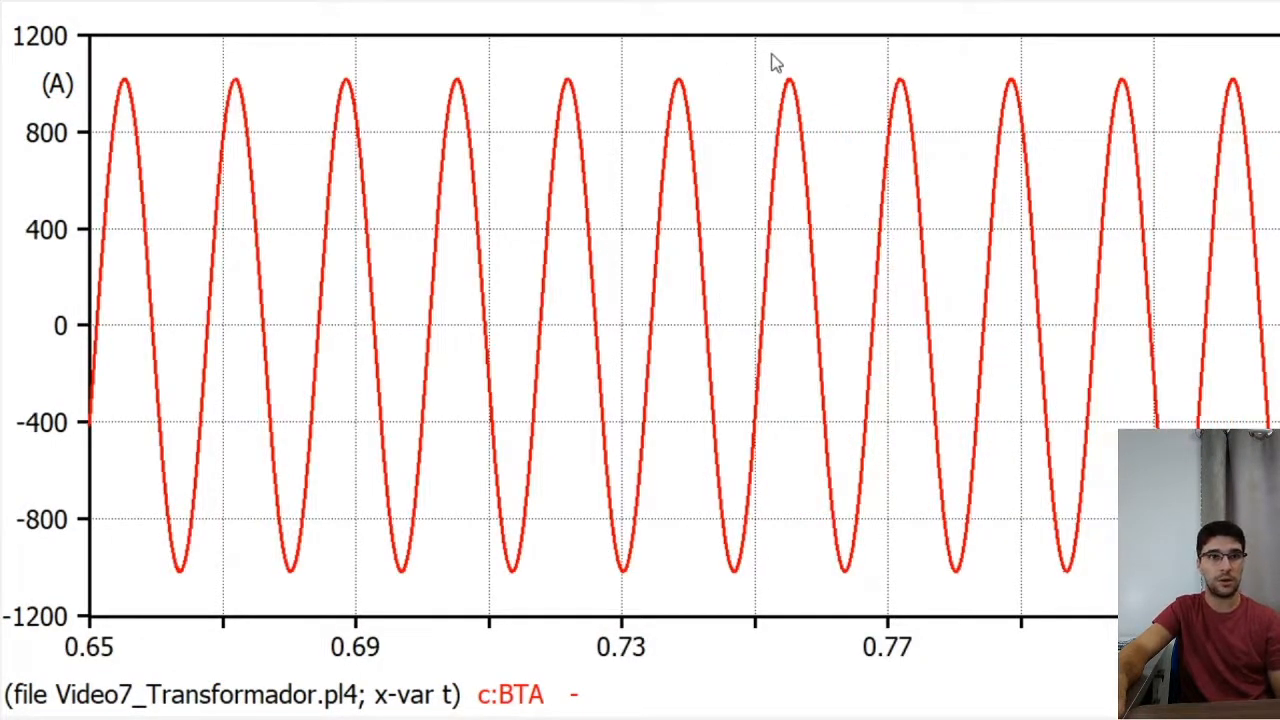
pyautogui.moveTo(771, 58); pyautogui.dragTo(833, 138)
pyautogui.moveTo(434, 229); pyautogui.dragTo(645, 300)
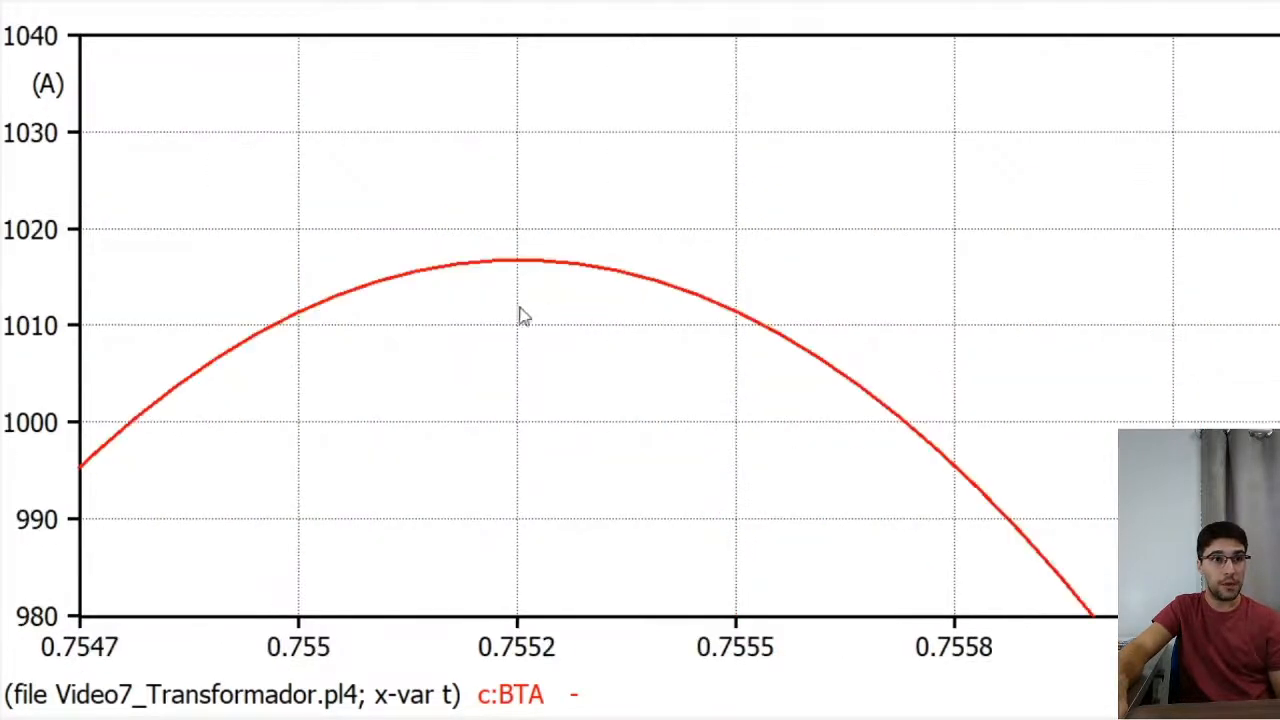
pyautogui.moveTo(374, 229); pyautogui.dragTo(784, 325)
pyautogui.moveTo(333, 192); pyautogui.dragTo(864, 305)
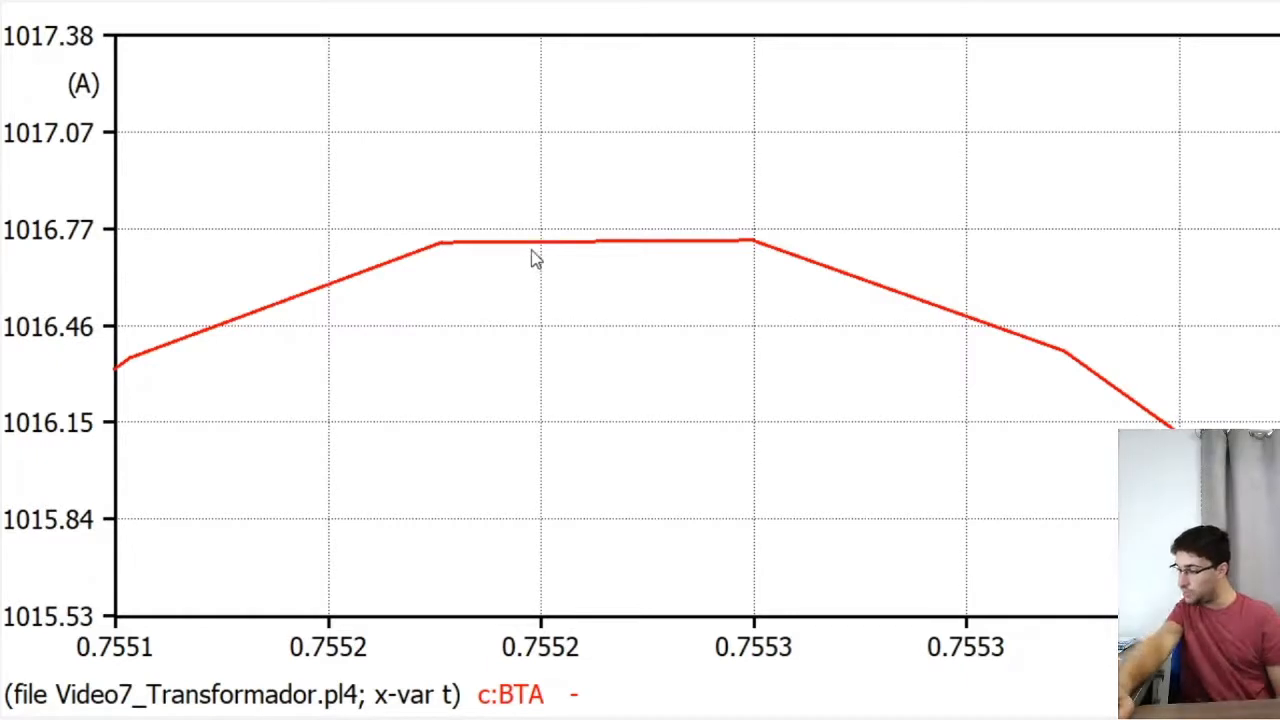
pyautogui.moveTo(534, 257)
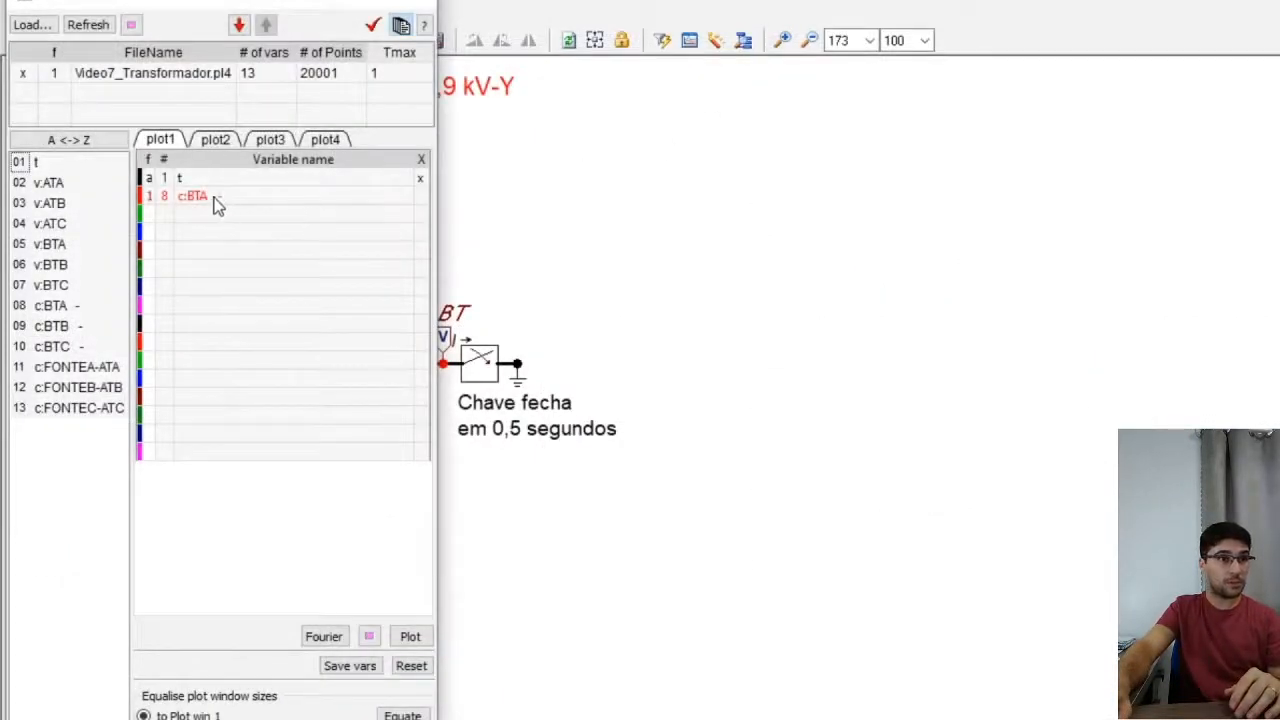
# Replace c:BTA with the source current c:FONTEA-ATA in the first plot and plot it against time
pyautogui.click(214, 199)
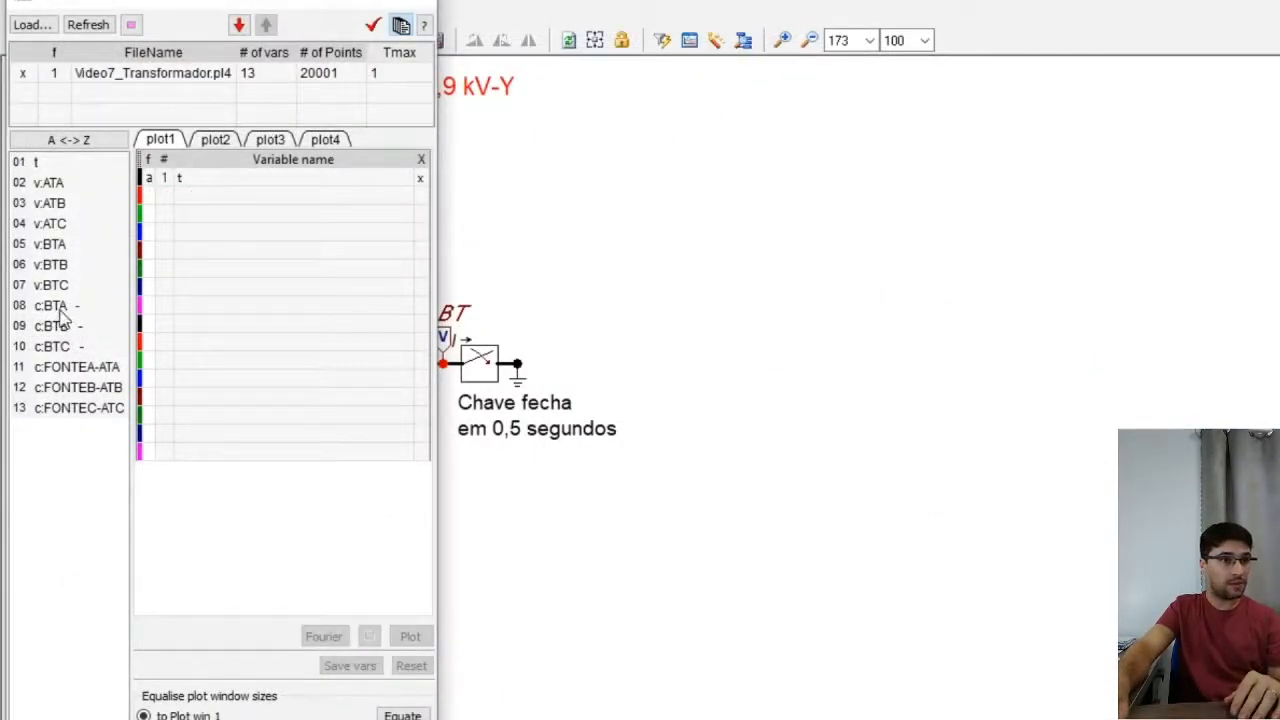
pyautogui.click(57, 369)
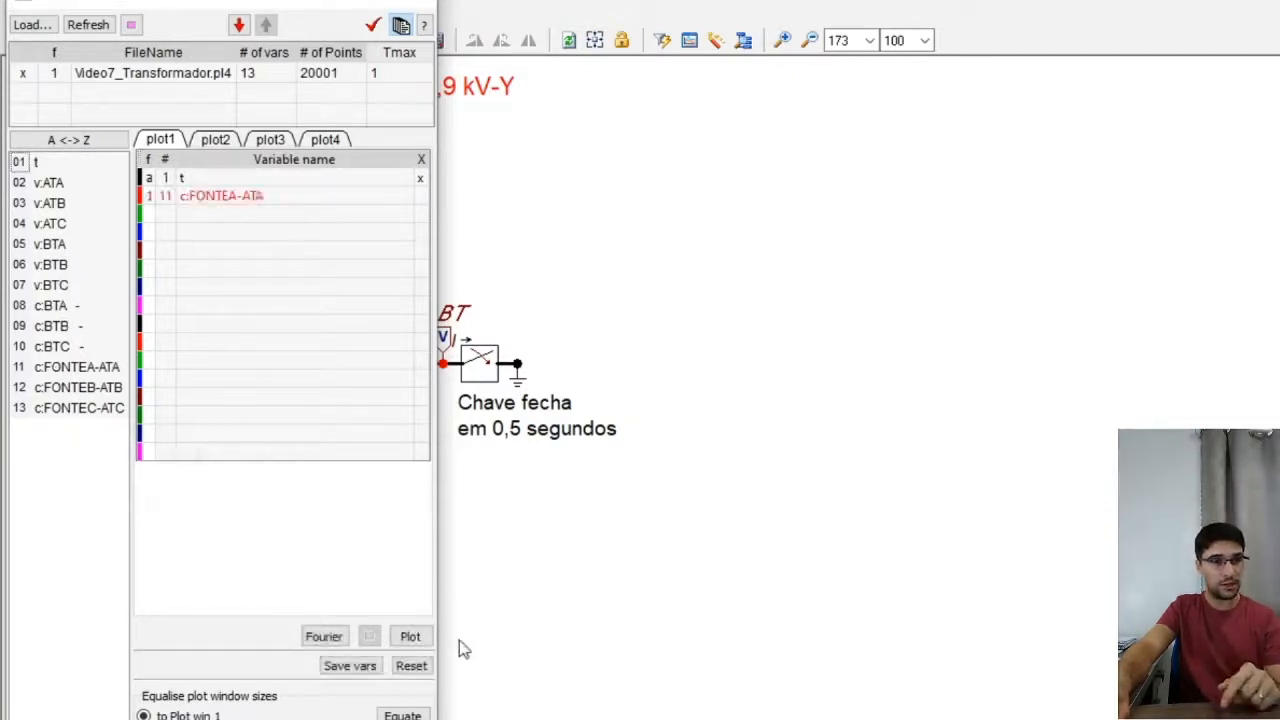
pyautogui.click(410, 640)
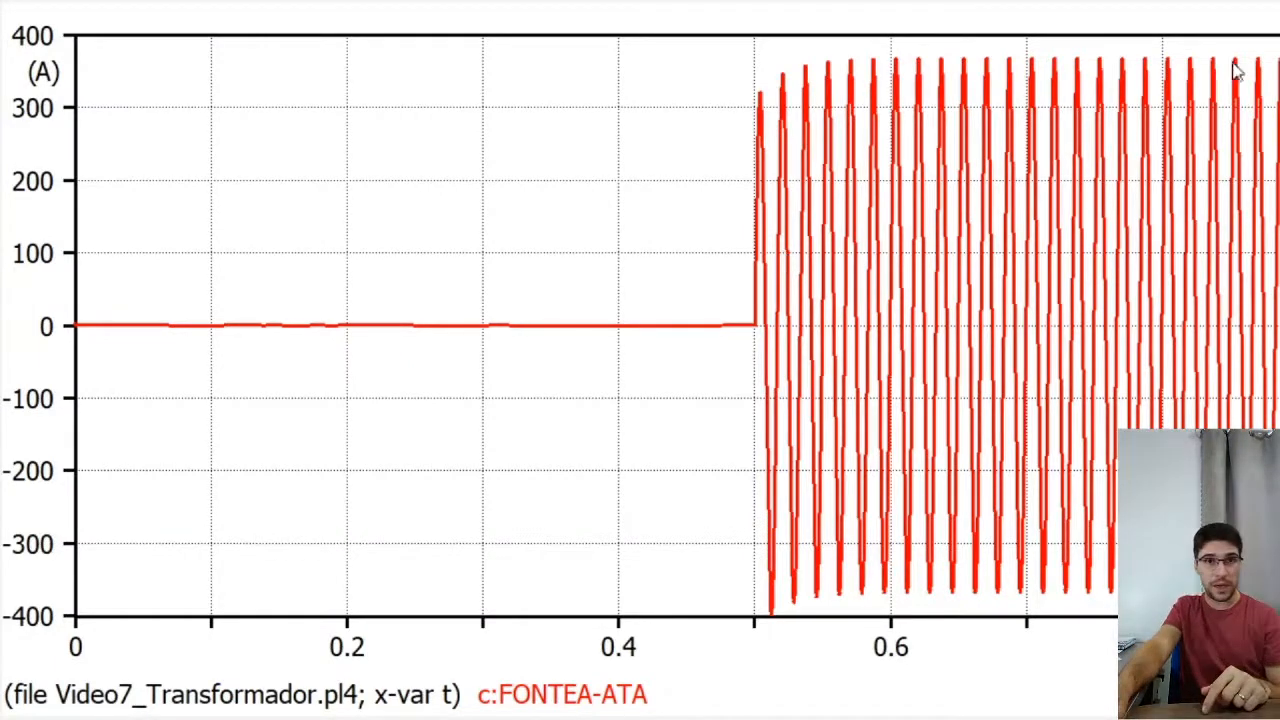
# Zoom in on a steady-state positive peak of the c:FONTEA-ATA current near 0.9038 s to read its value
pyautogui.moveTo(1252, 38); pyautogui.dragTo(1278, 440)
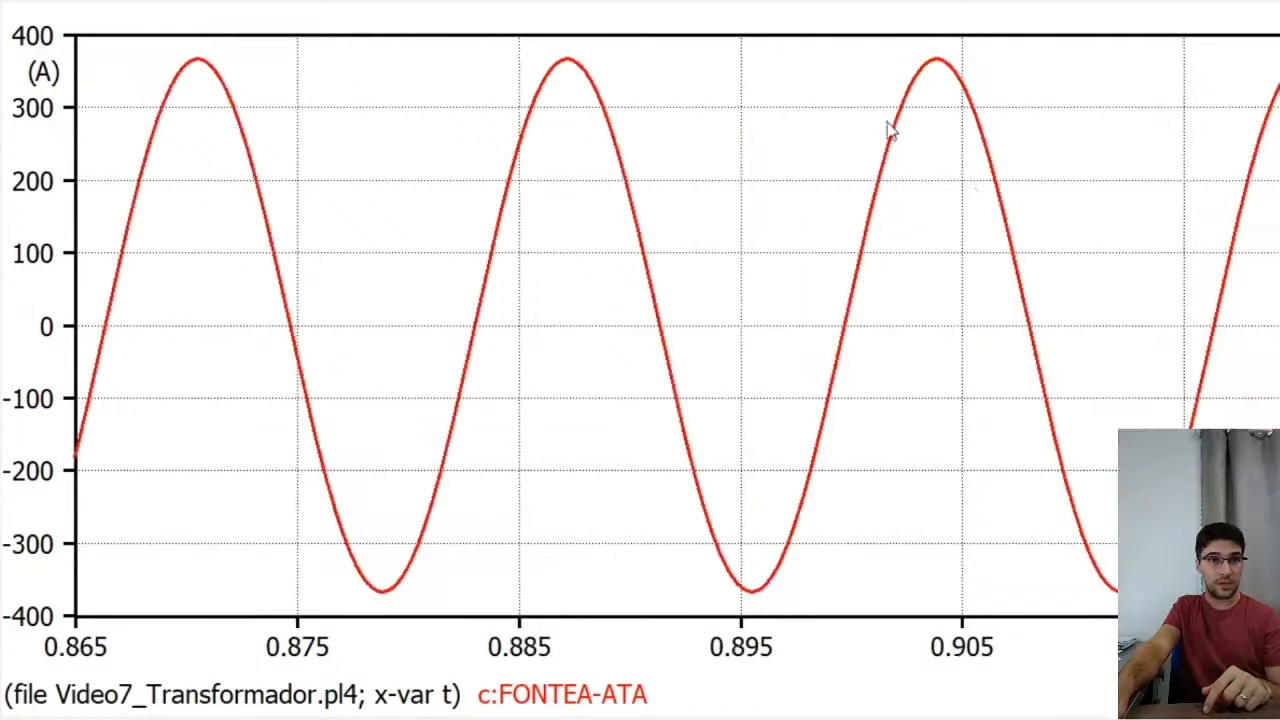
pyautogui.moveTo(878, 50); pyautogui.dragTo(1025, 112)
pyautogui.moveTo(386, 141); pyautogui.dragTo(663, 214)
pyautogui.moveTo(503, 127); pyautogui.dragTo(850, 229)
pyautogui.moveTo(374, 178); pyautogui.dragTo(674, 345)
pyautogui.moveTo(432, 226); pyautogui.dragTo(705, 302)
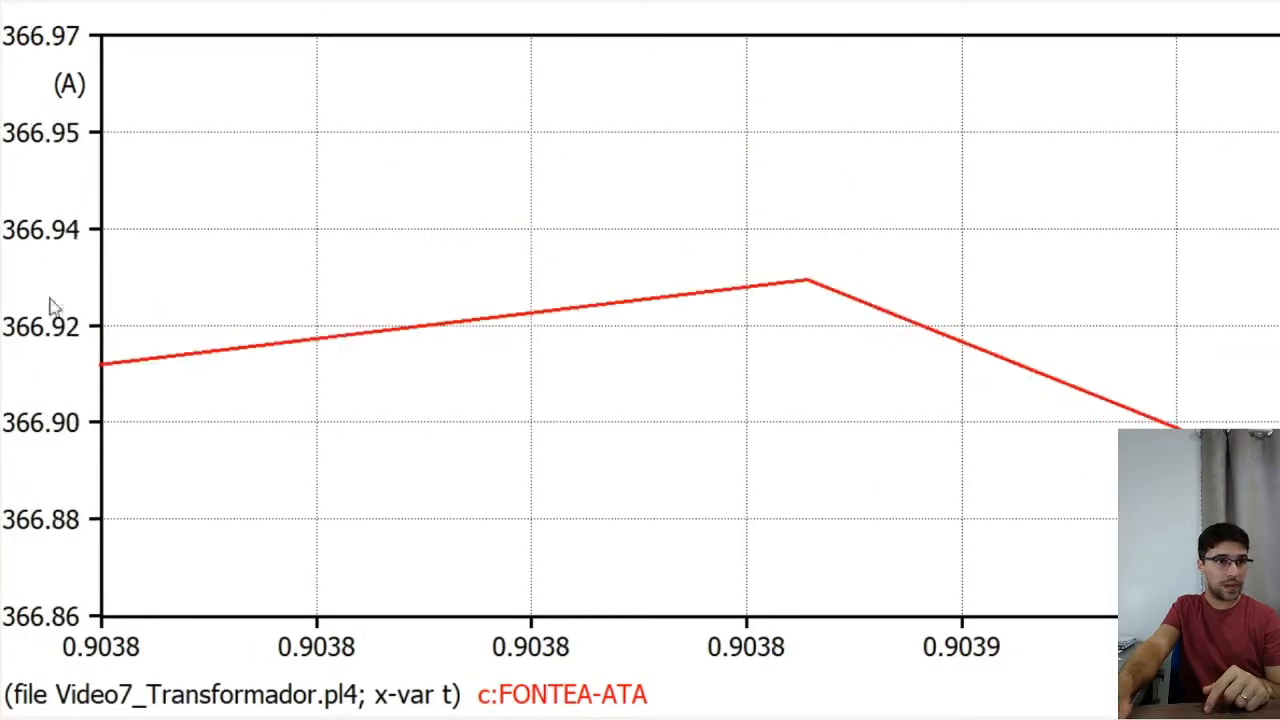
pyautogui.moveTo(714, 250); pyautogui.dragTo(953, 302)
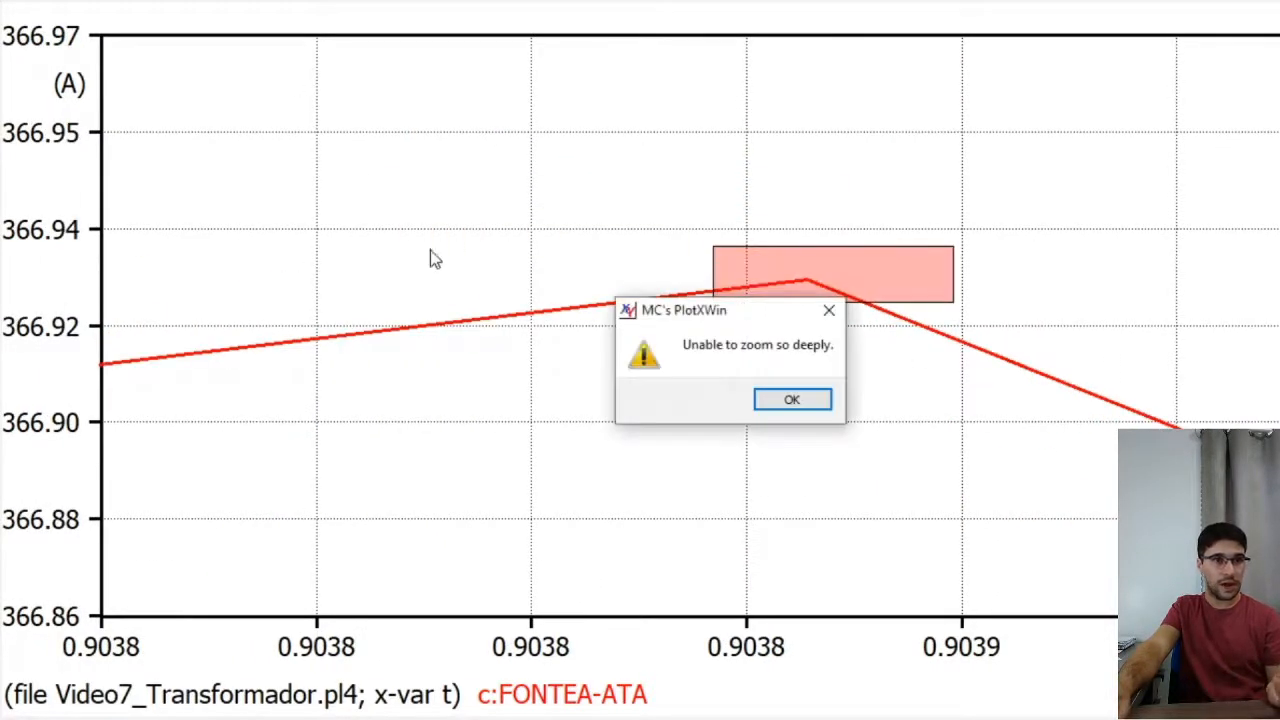
pyautogui.click(812, 400)
pyautogui.rightClick(548, 305)
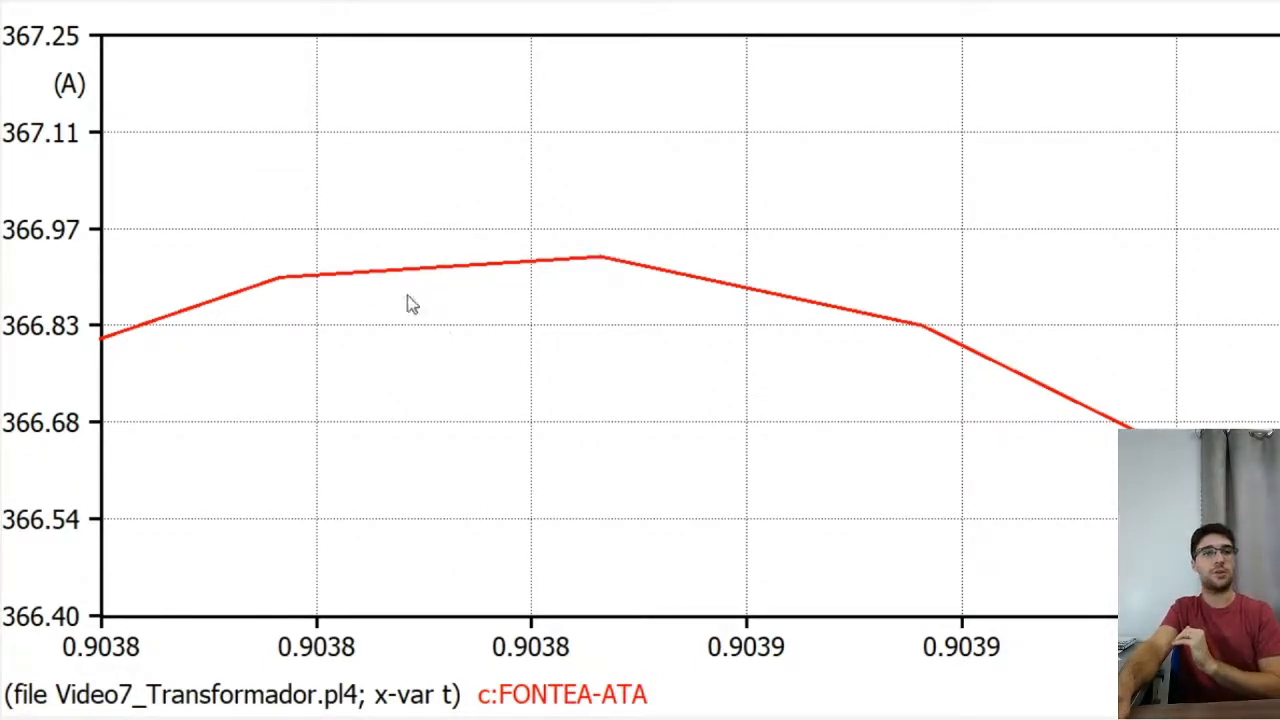
pyautogui.rightClick(455, 277)
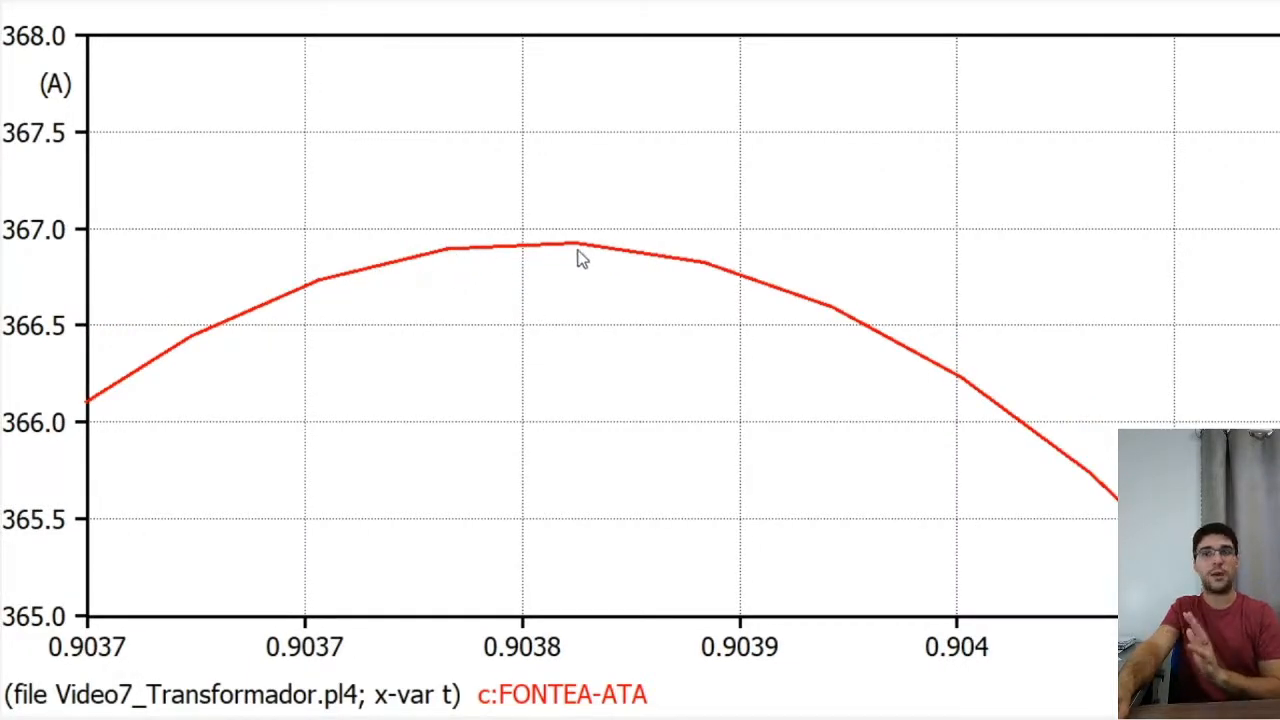
pyautogui.rightClick(494, 246)
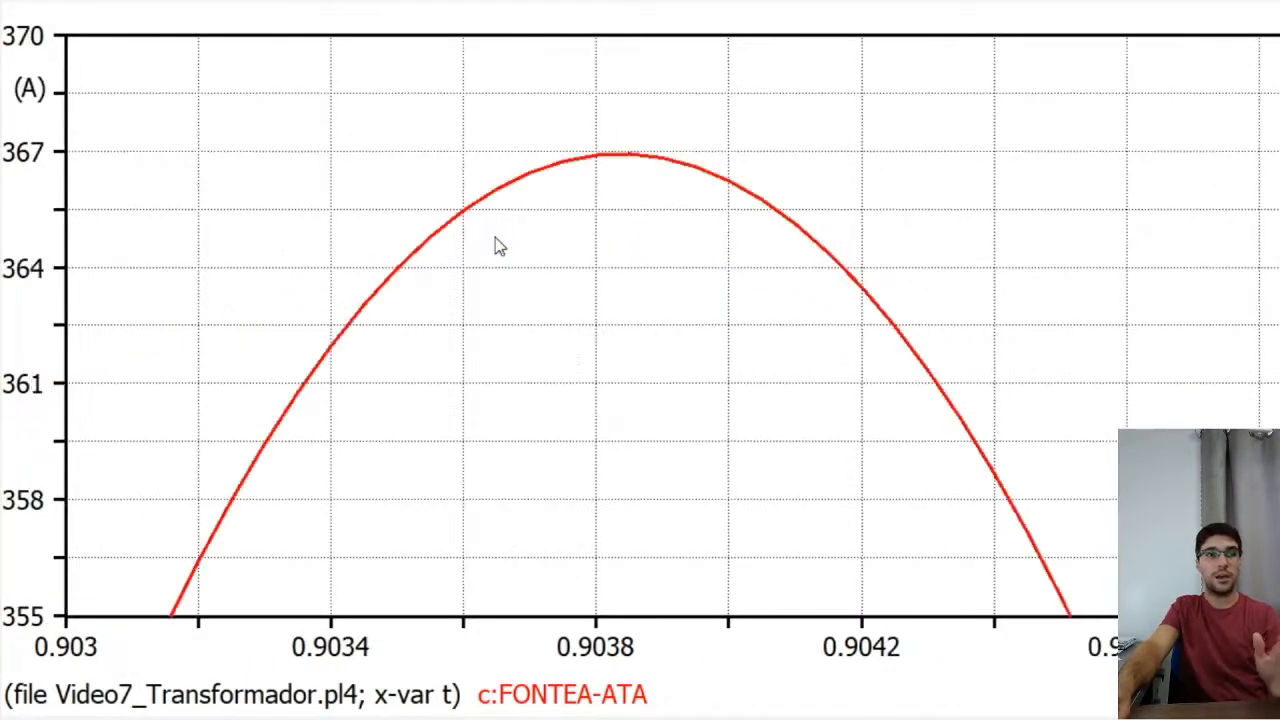
# Close the zoomed graph, plot c:FONTEA-ATA against time again and enlarge the new graph window
pyautogui.rightClick(495, 246)
pyautogui.rightClick(570, 236)
pyautogui.rightClick(562, 229)
pyautogui.rightClick(655, 228)
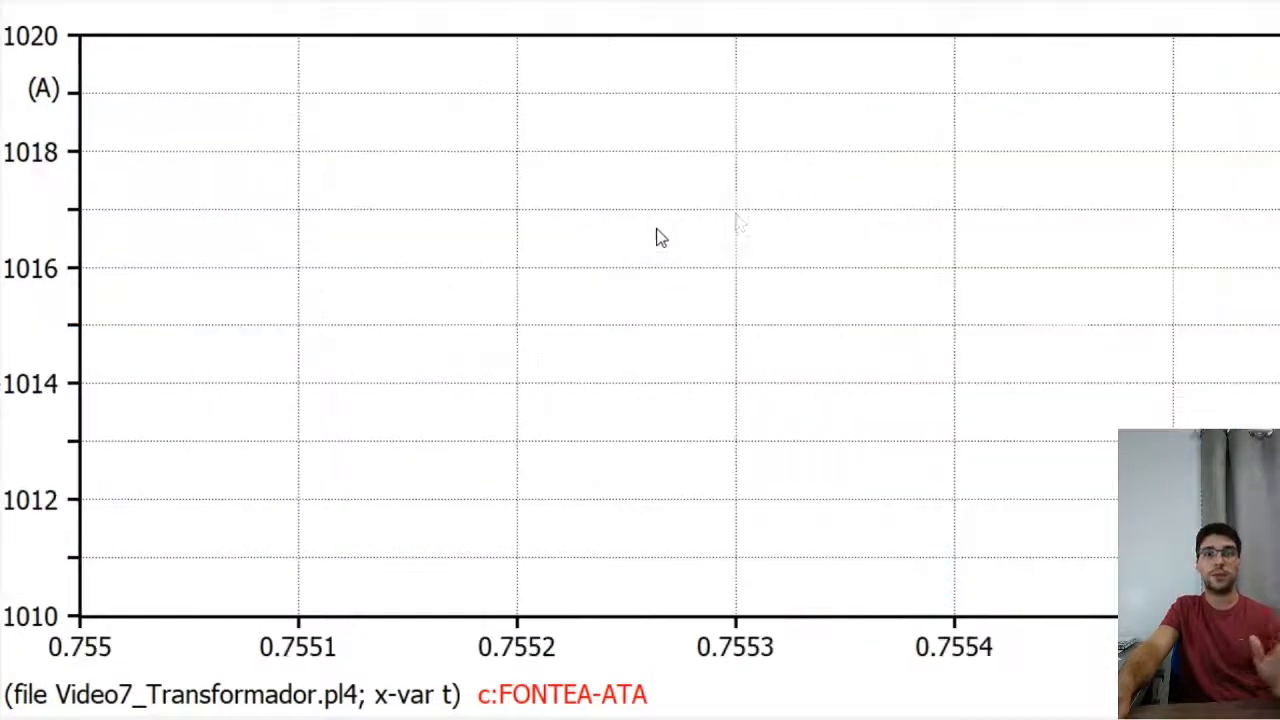
pyautogui.rightClick(1081, 102)
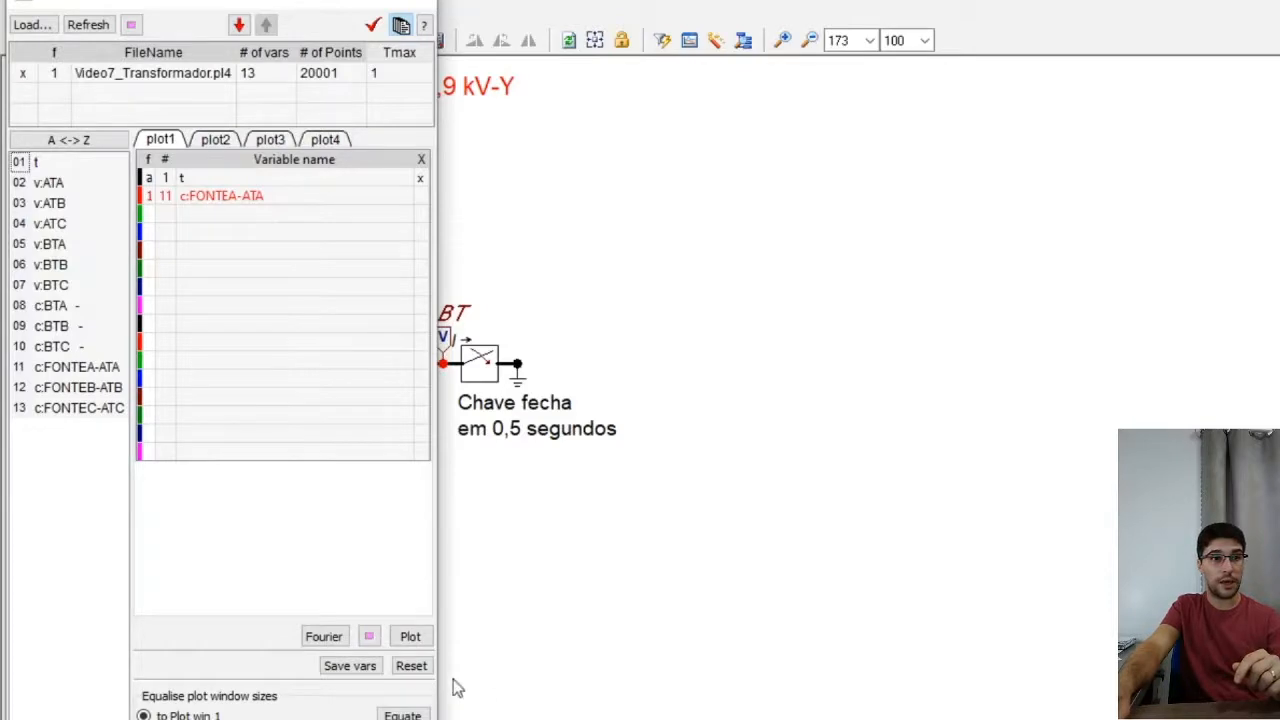
pyautogui.click(410, 636)
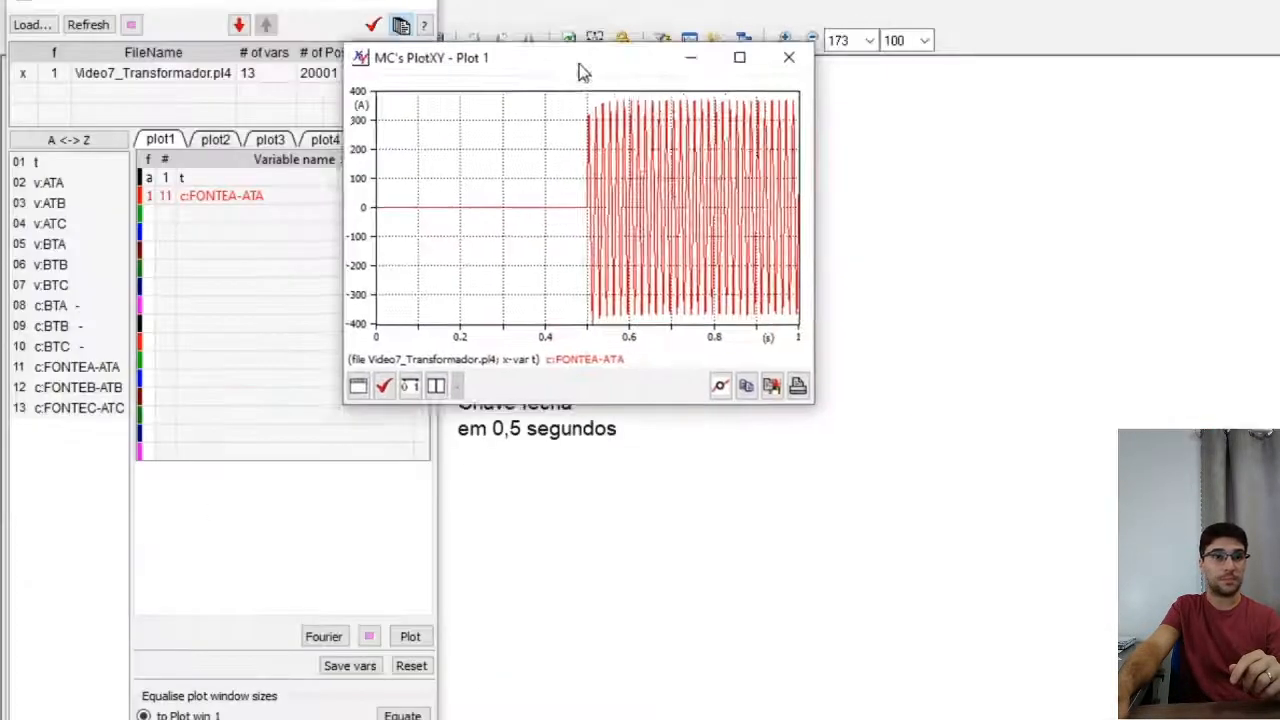
pyautogui.moveTo(580, 70); pyautogui.dragTo(343, 69)
pyautogui.moveTo(571, 400); pyautogui.dragTo(804, 551)
# Generate the Fourier chart of c:FONTEA-ATA, place it beside the plot, and zoom the plot to about 0.795–0.835 s
pyautogui.click(250, 602)
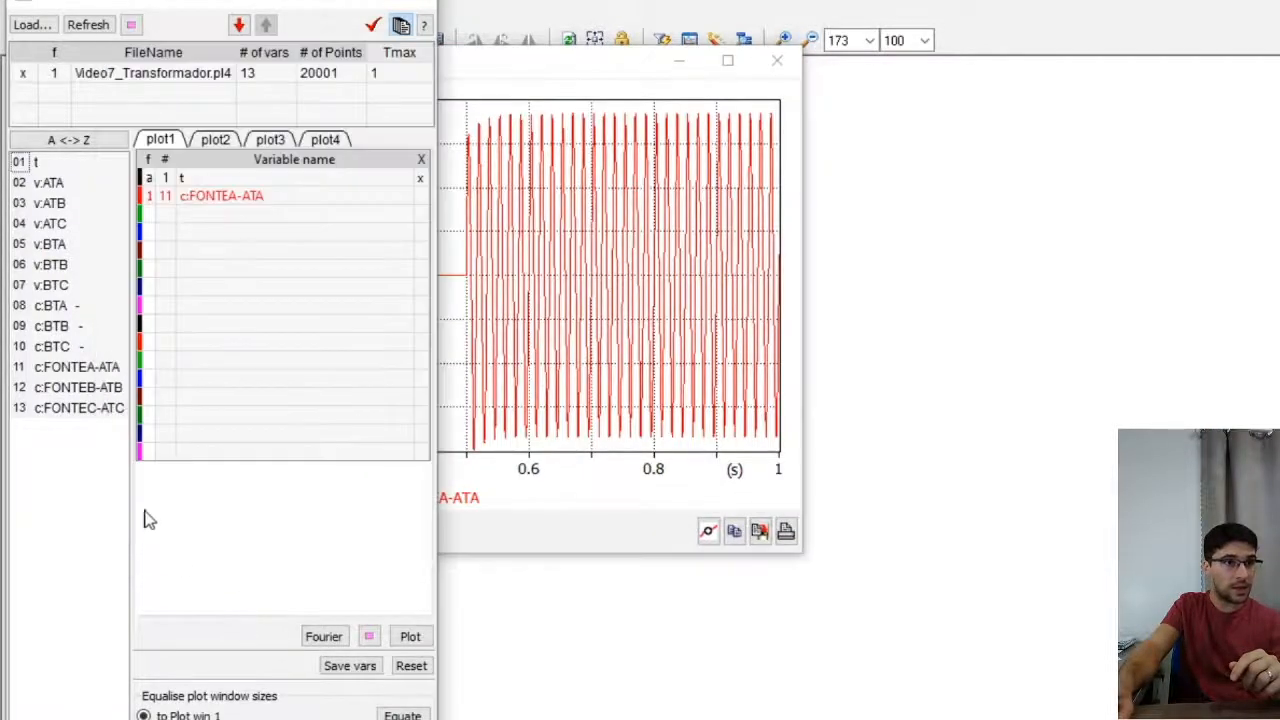
pyautogui.click(321, 641)
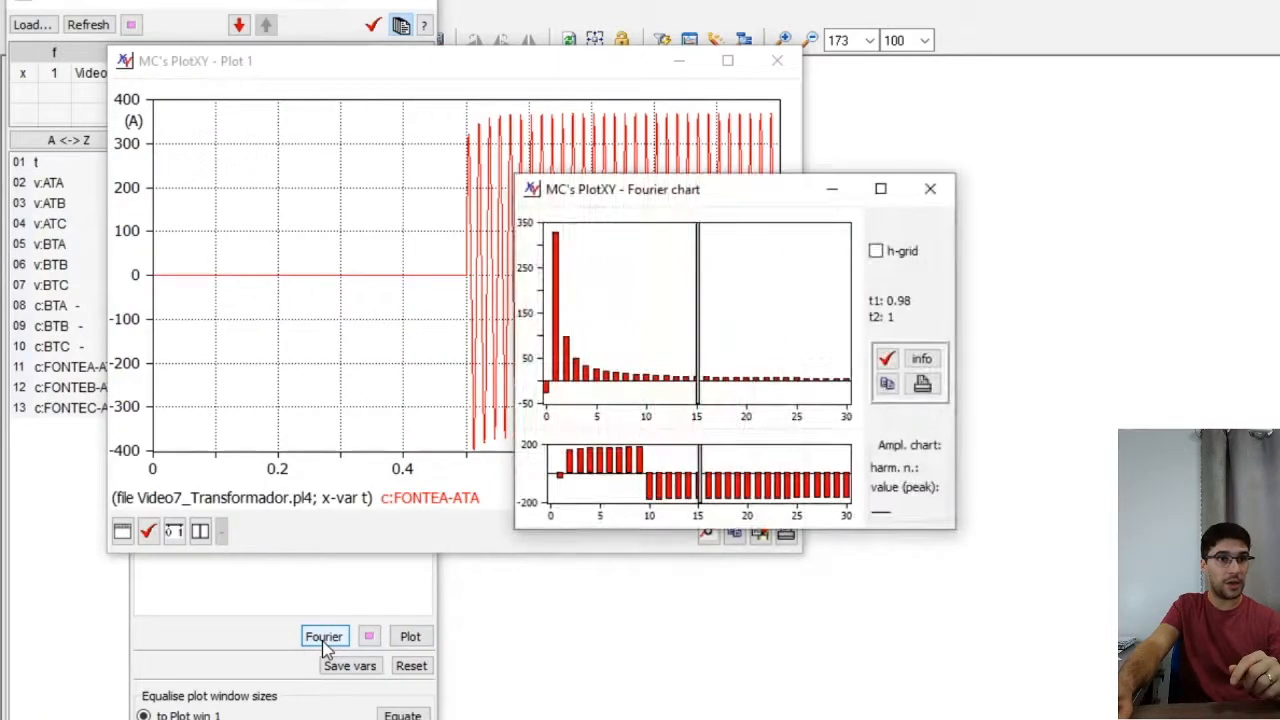
pyautogui.moveTo(634, 197); pyautogui.dragTo(876, 62)
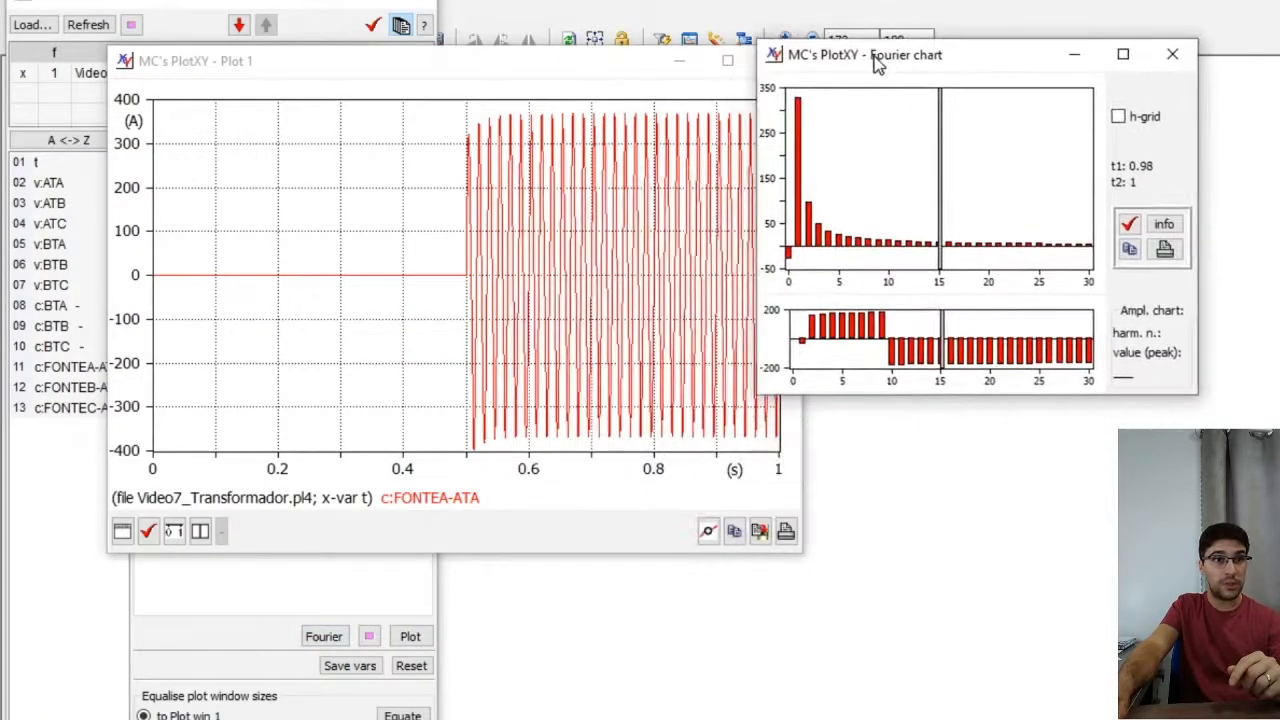
pyautogui.moveTo(598, 102); pyautogui.dragTo(690, 479)
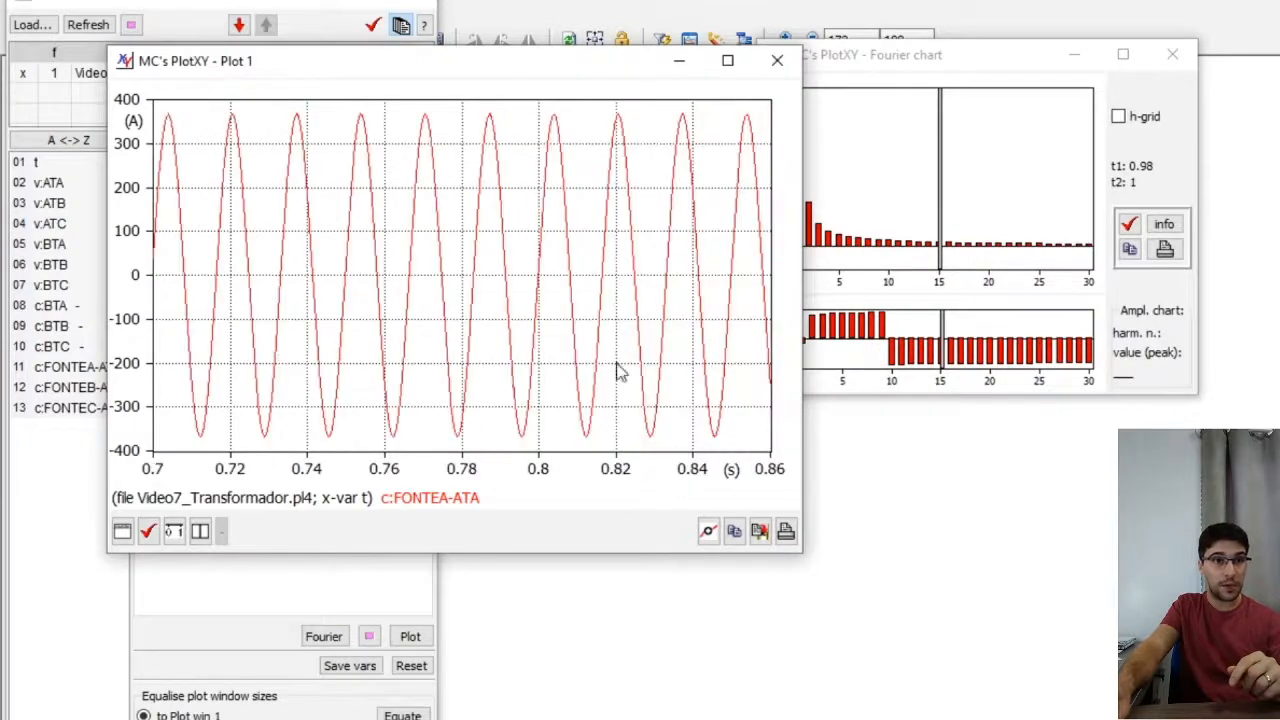
pyautogui.moveTo(521, 103); pyautogui.dragTo(672, 484)
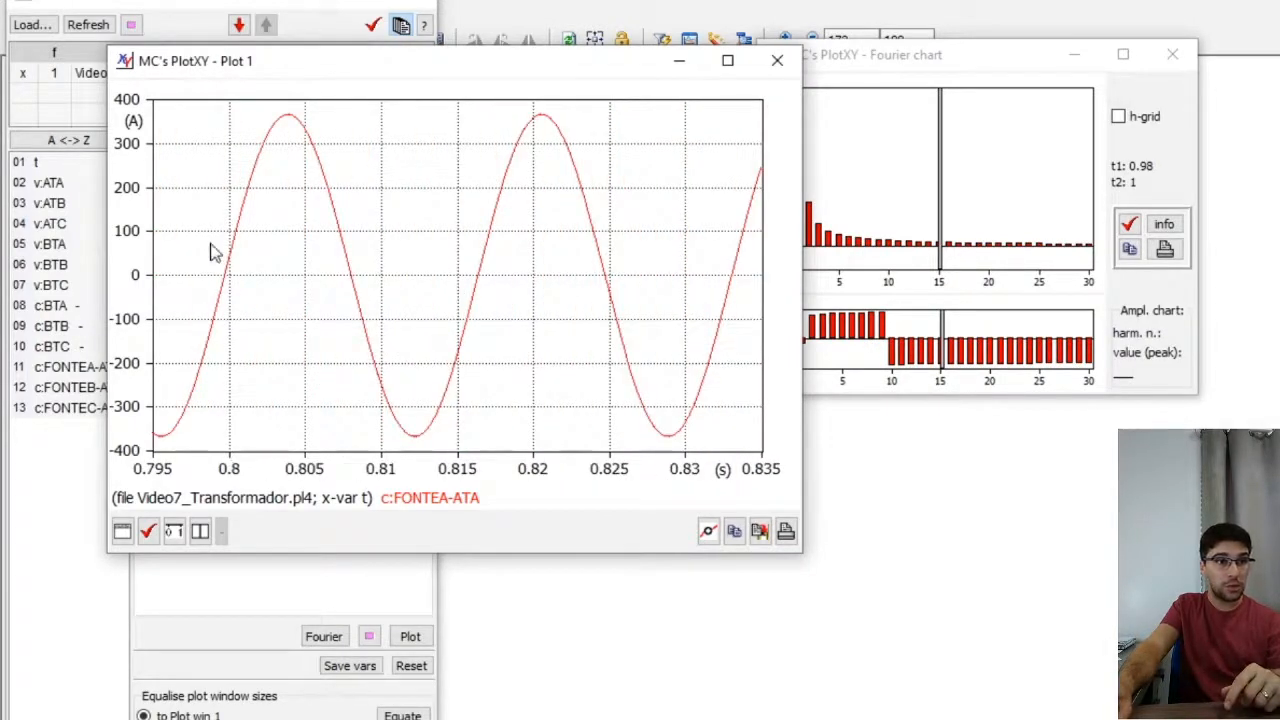
pyautogui.click(1044, 92)
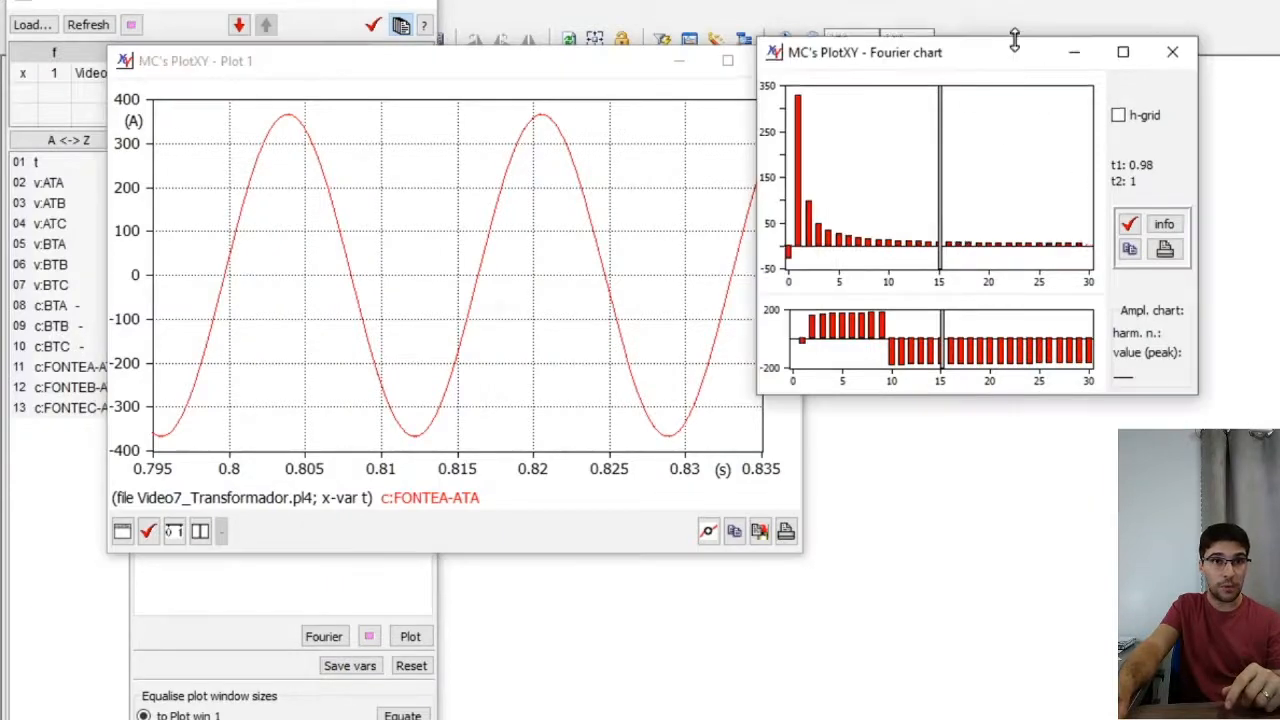
# Set the Fourier time window from 0.80 to 0.9 s with rms amplitudes and put the chart cursor on harmonic 0
pyautogui.click(1129, 218)
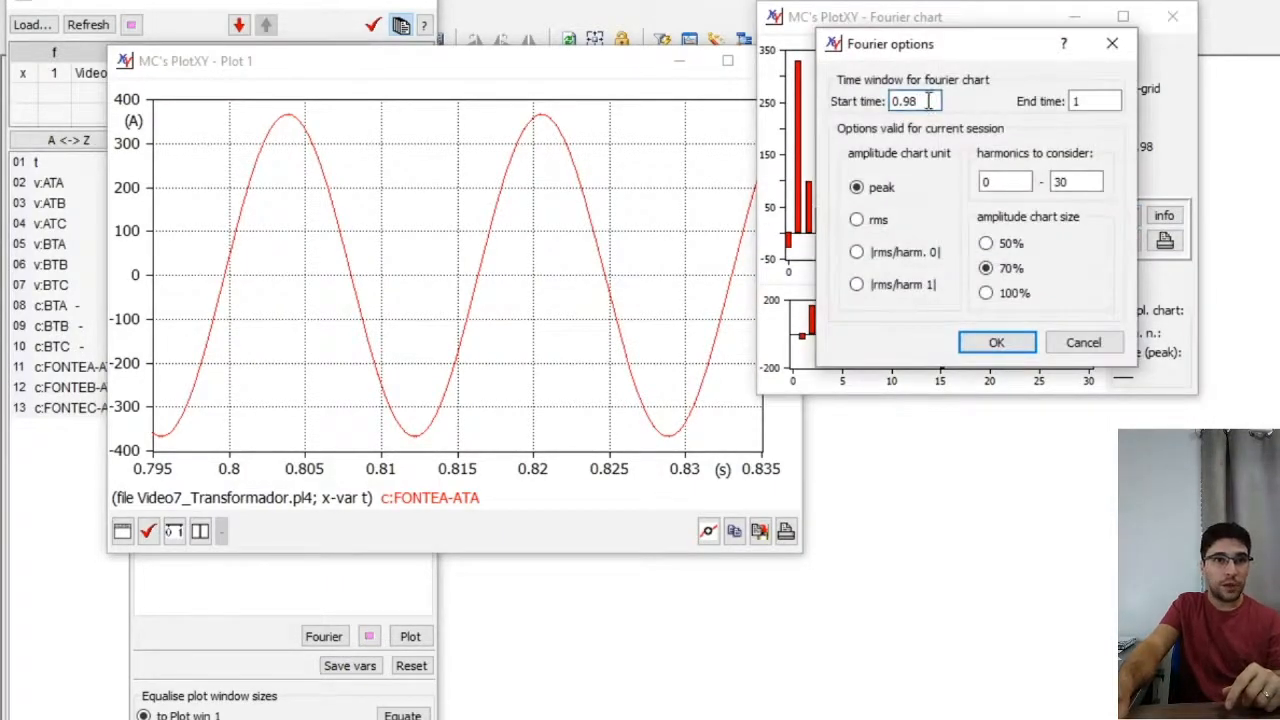
pyautogui.moveTo(892, 101); pyautogui.dragTo(950, 104)
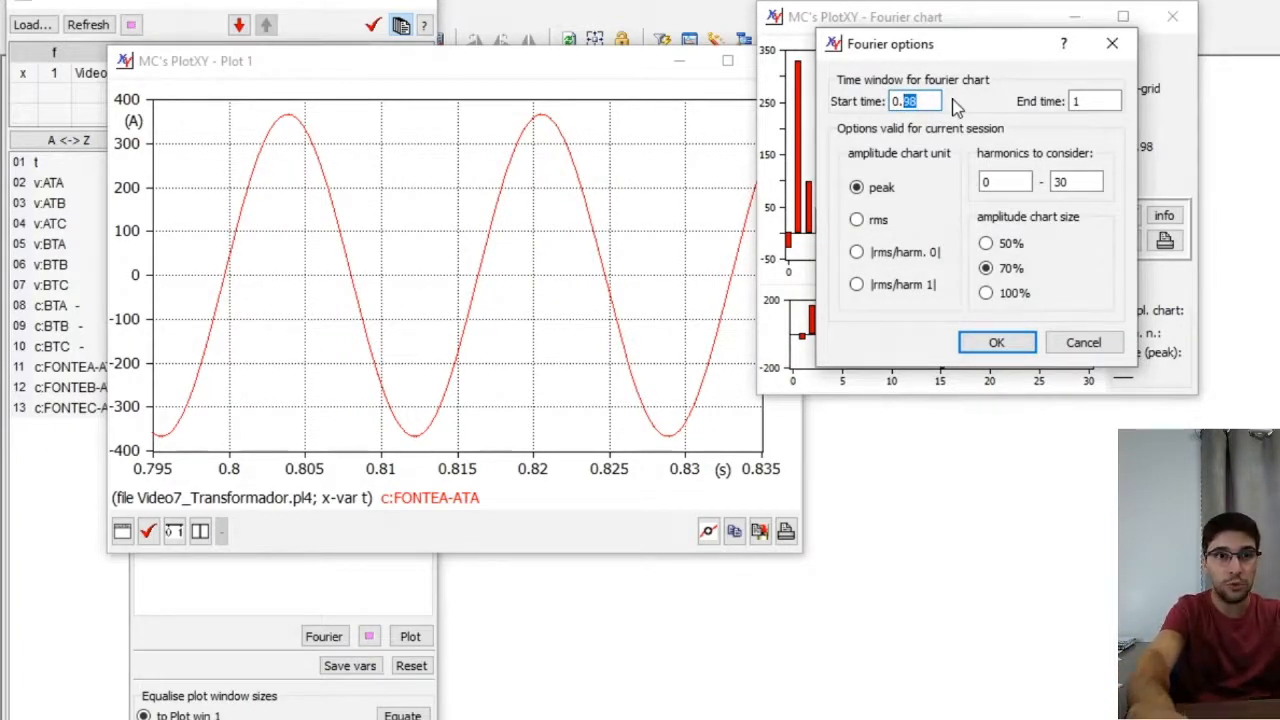
pyautogui.write('0.80')
pyautogui.click(1086, 101)
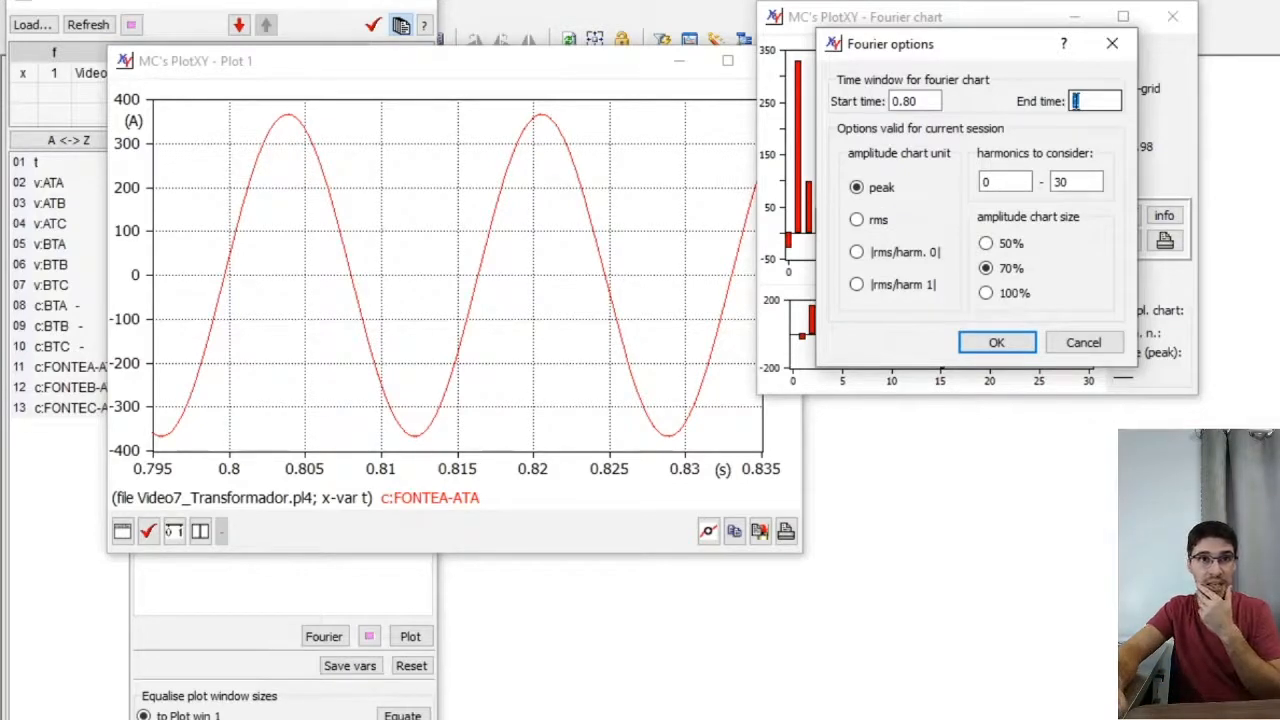
pyautogui.write('0.9')
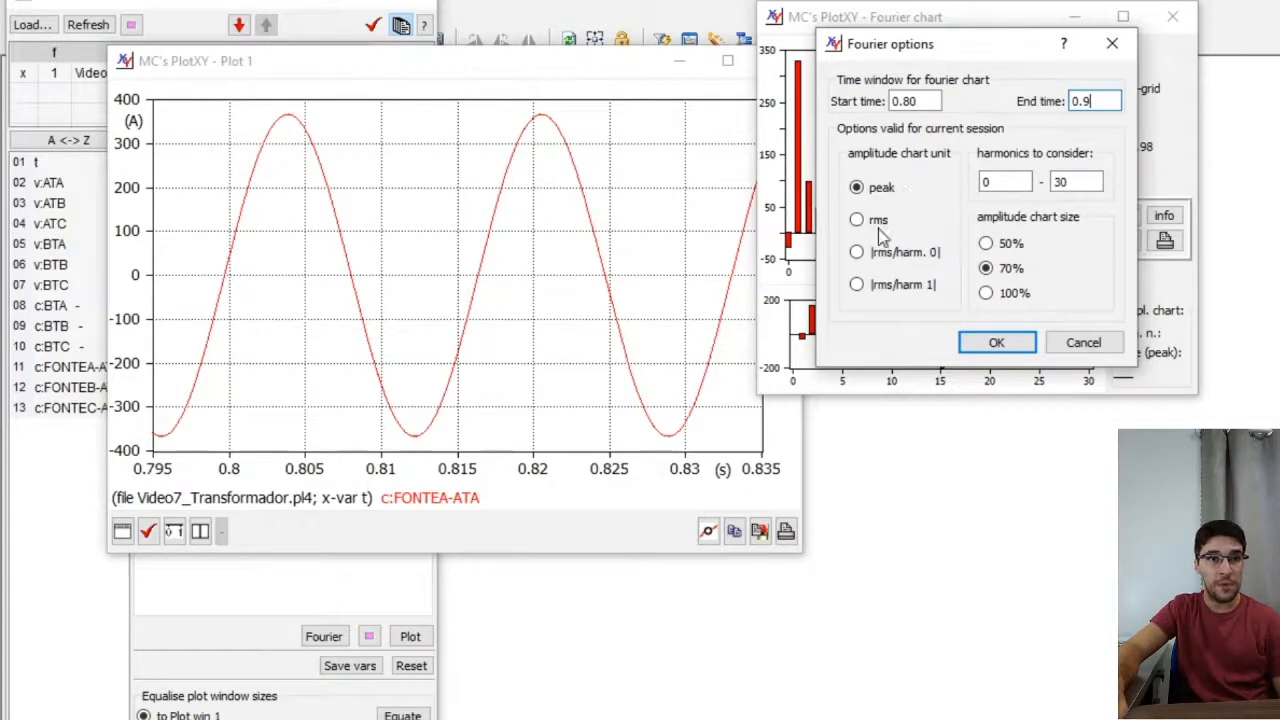
pyautogui.click(993, 343)
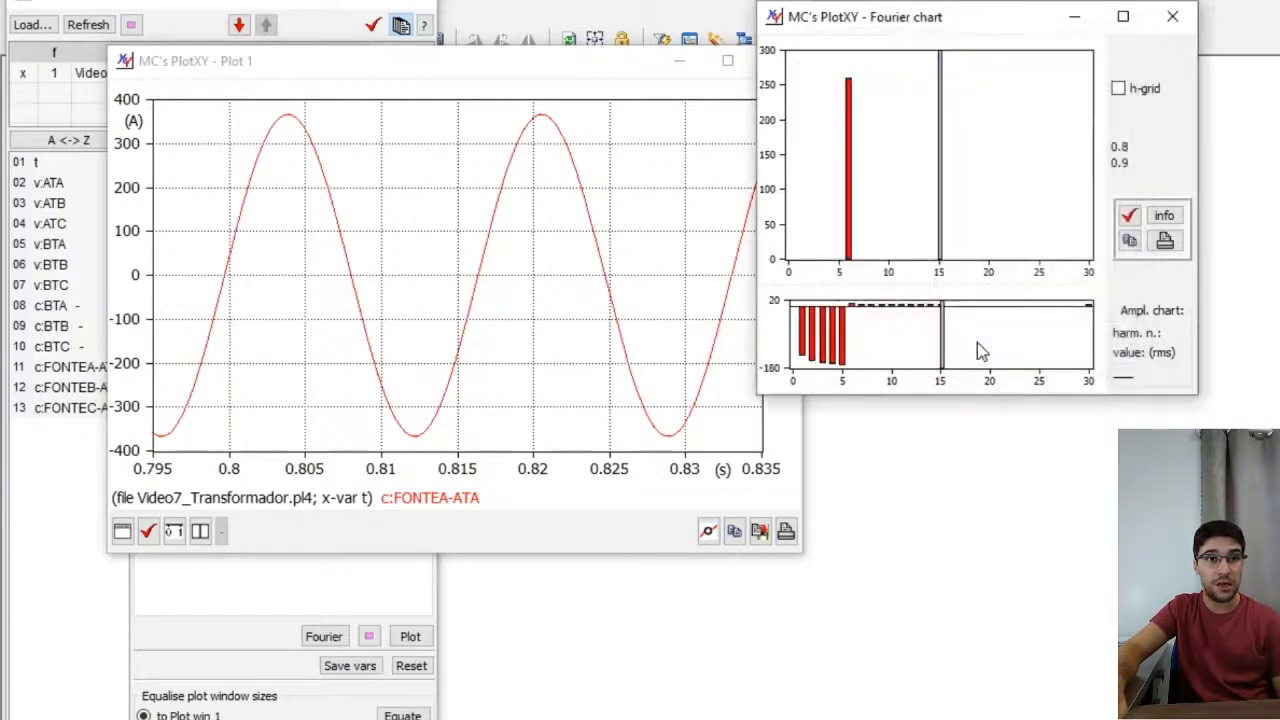
pyautogui.moveTo(946, 256); pyautogui.dragTo(780, 259)
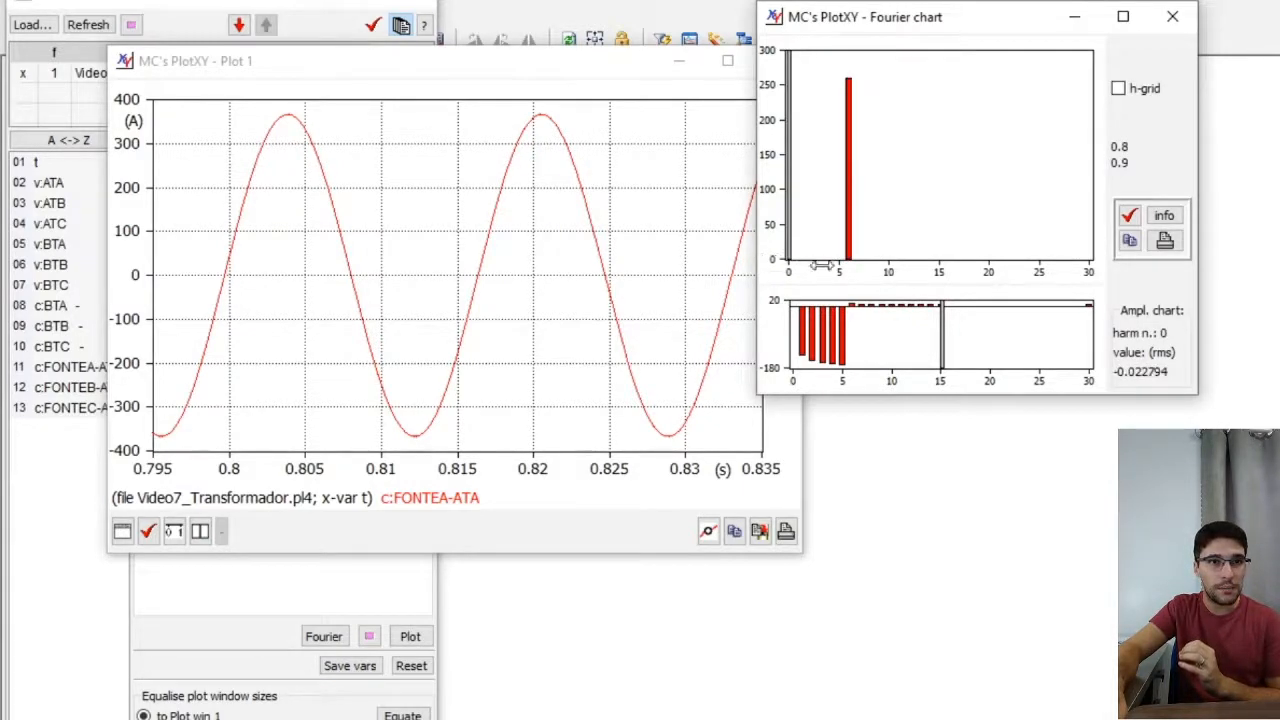
# Switch the Fourier amplitudes to peak, enlarge the chart window and put the cursor on harmonic 6 to read its value
pyautogui.click(1130, 217)
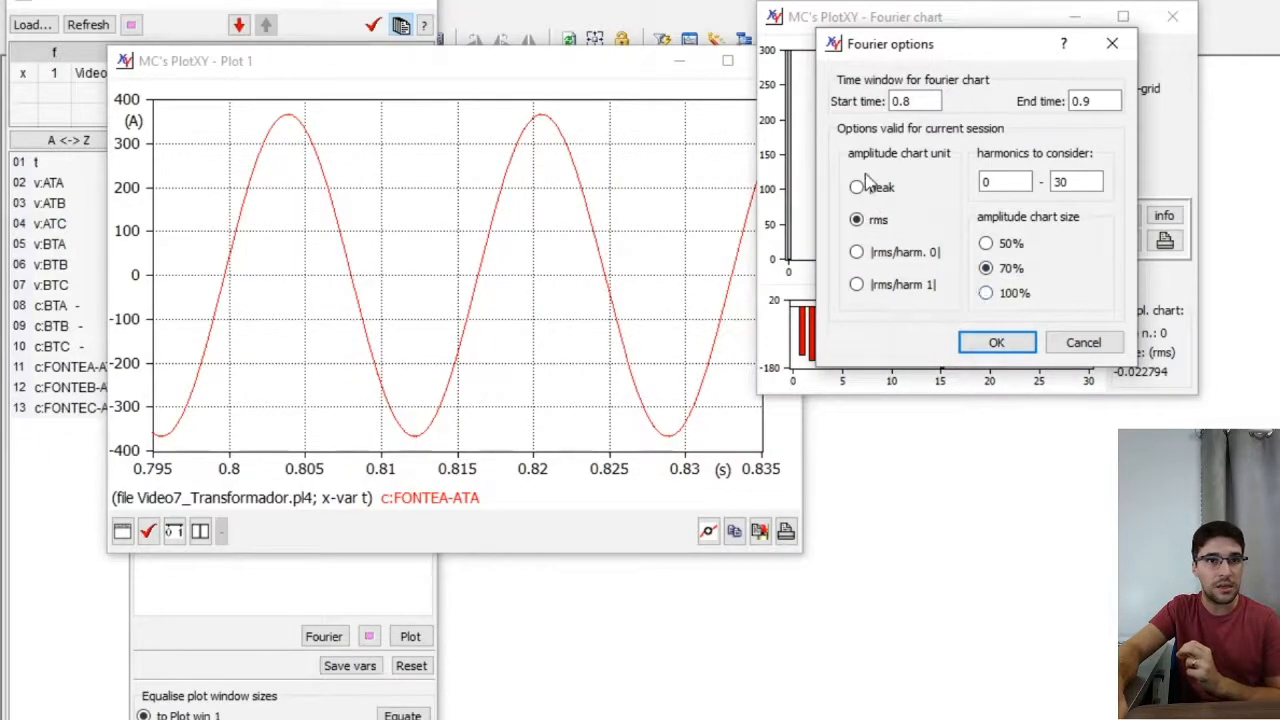
pyautogui.doubleClick(1092, 181)
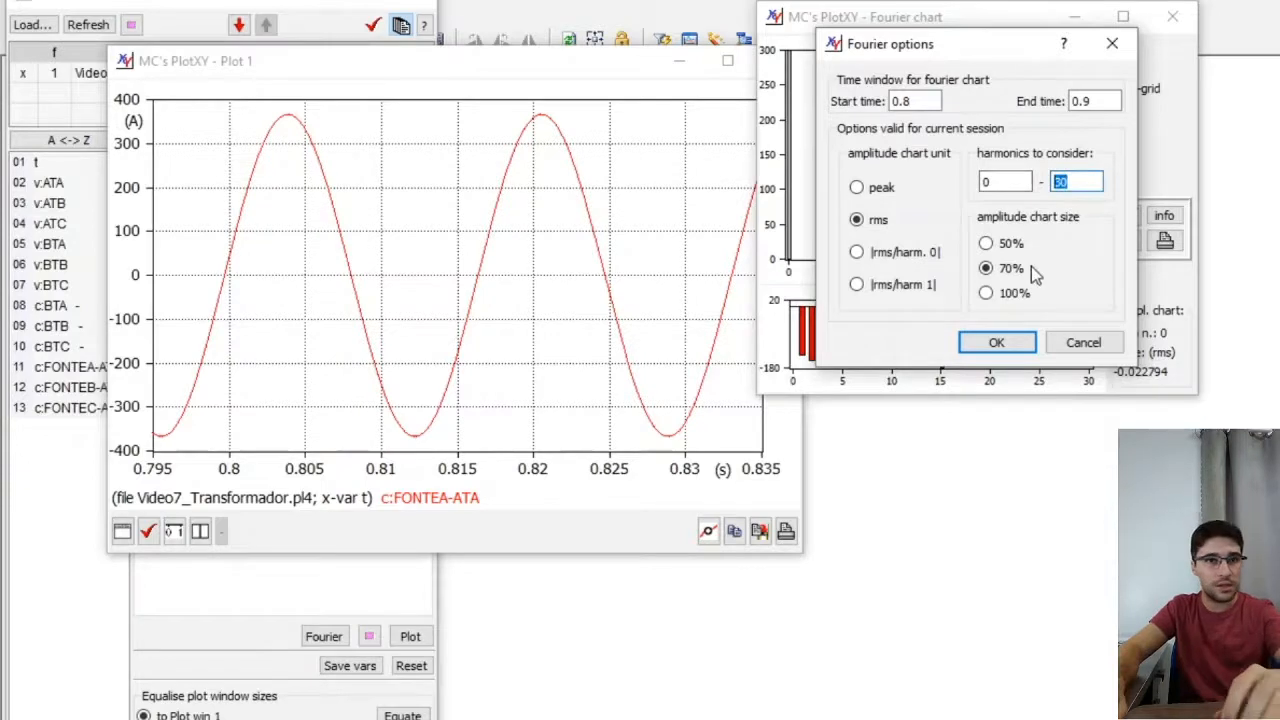
pyautogui.click(858, 188)
pyautogui.click(973, 344)
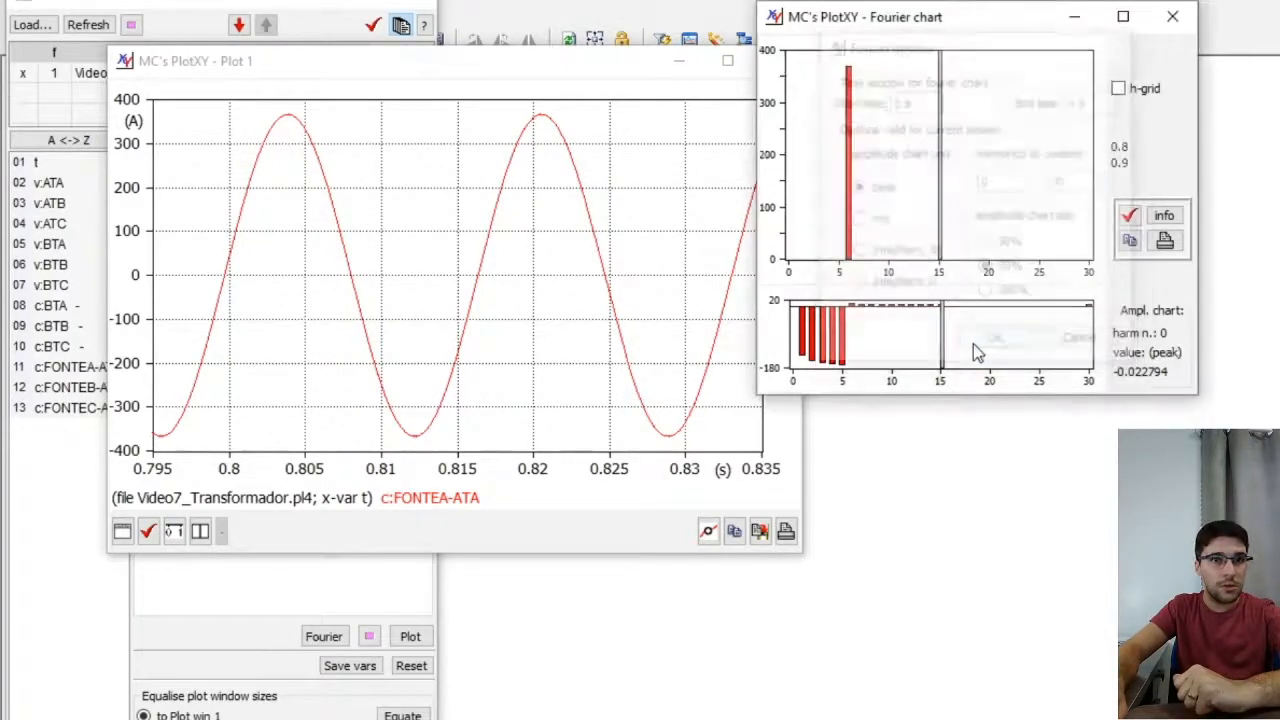
pyautogui.click(852, 240)
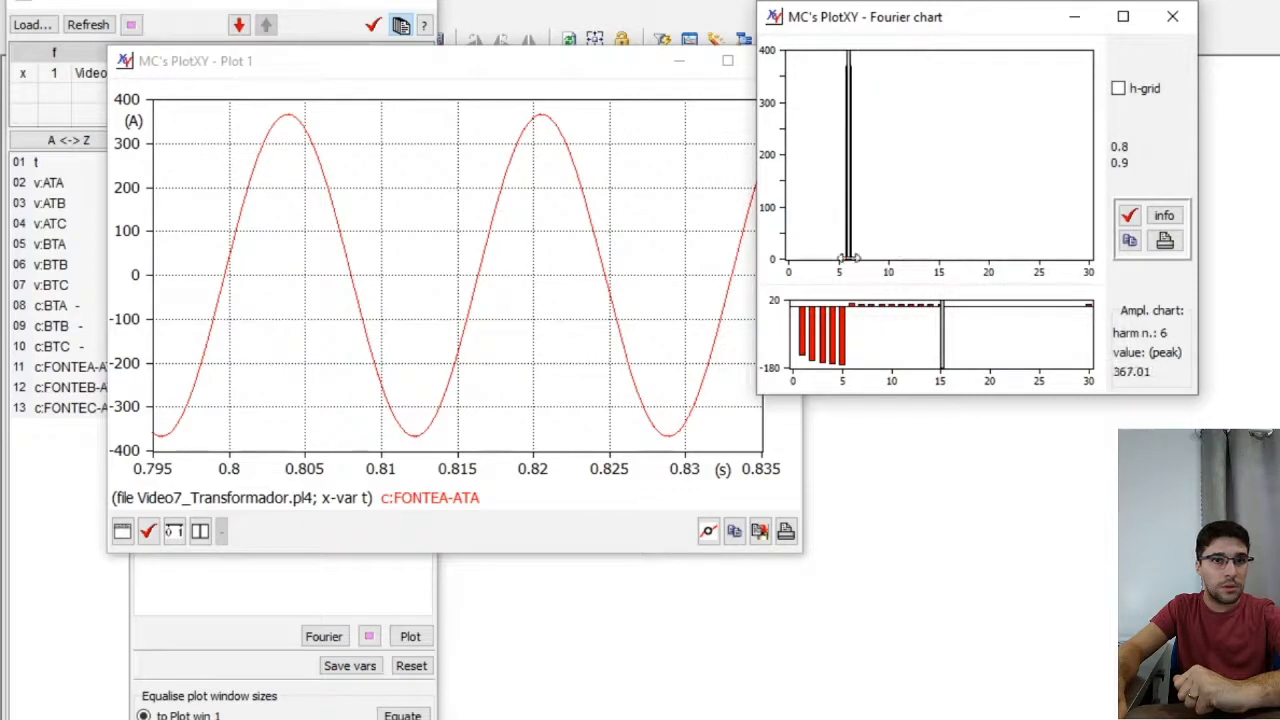
pyautogui.moveTo(757, 394); pyautogui.dragTo(532, 490)
pyautogui.moveTo(826, 286); pyautogui.dragTo(660, 303)
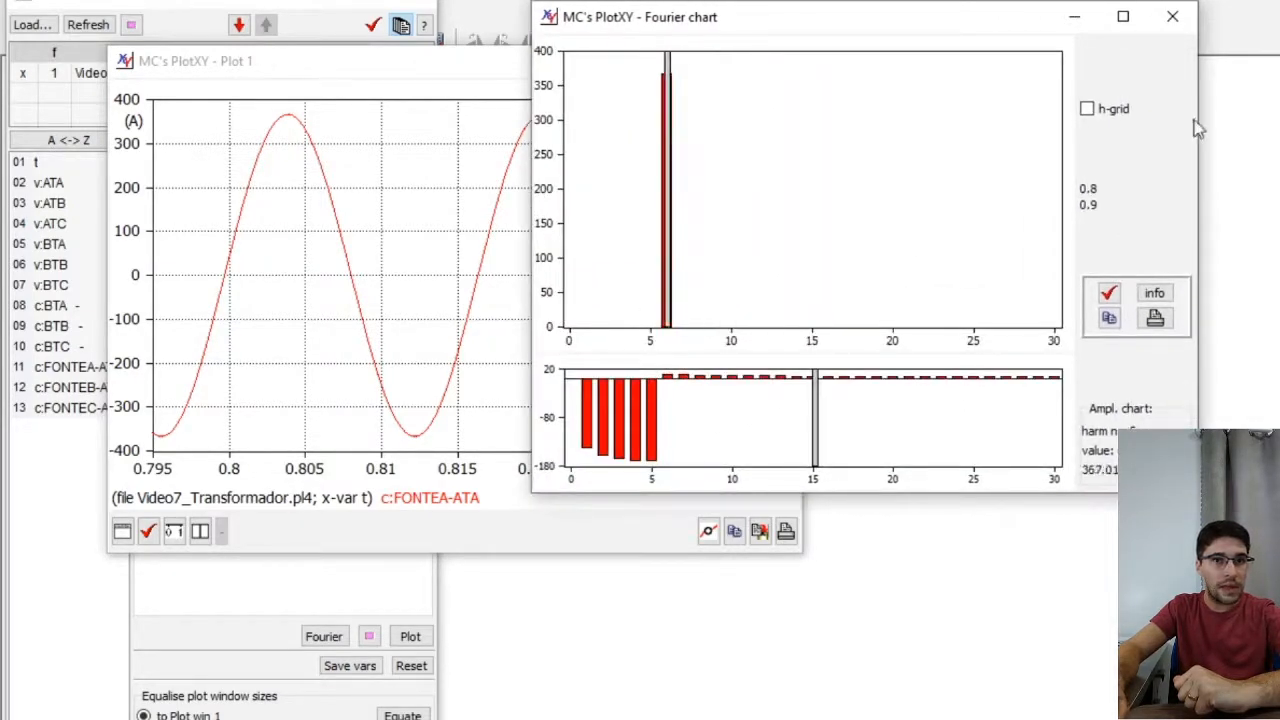
# Reopen the Fourier options, switch to Excel, enter 0,8 in C8 and calculate the one-cycle end time in D8 with =C8+1/60
pyautogui.click(1108, 293)
pyautogui.moveTo(1000, 150); pyautogui.dragTo(966, 166)
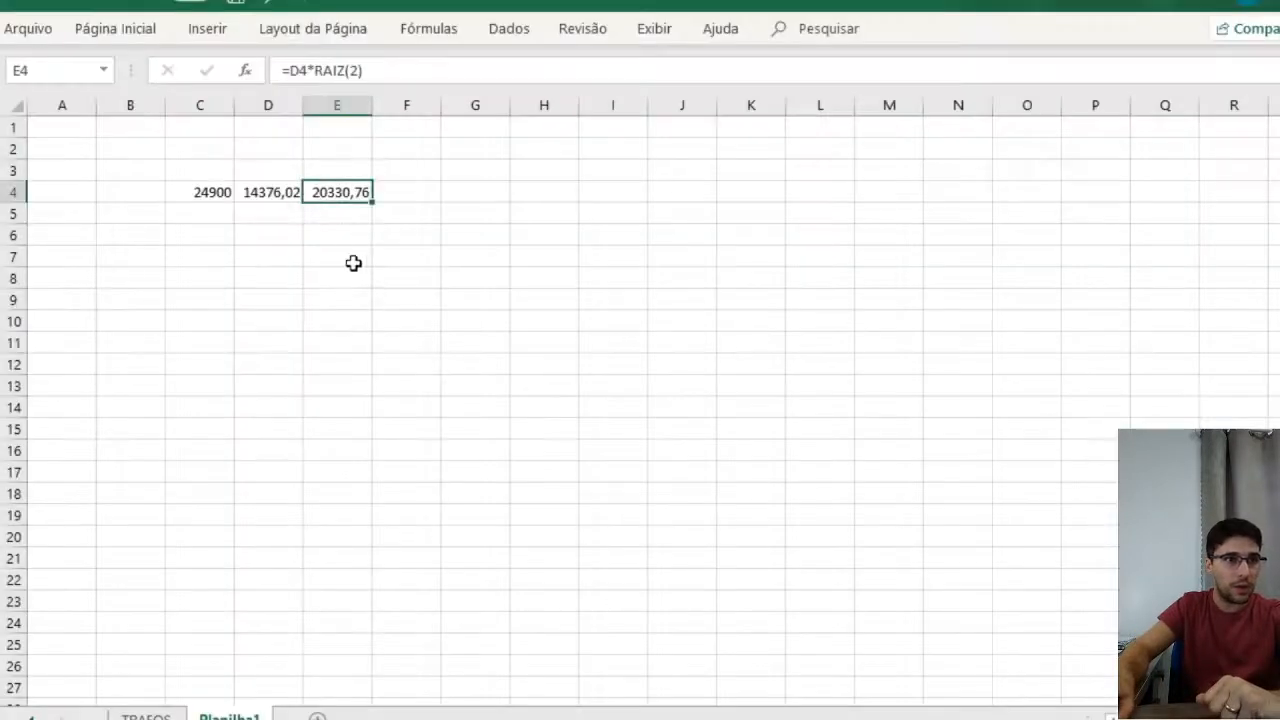
pyautogui.click(340, 240)
pyautogui.click(227, 272)
pyautogui.write('0,8')
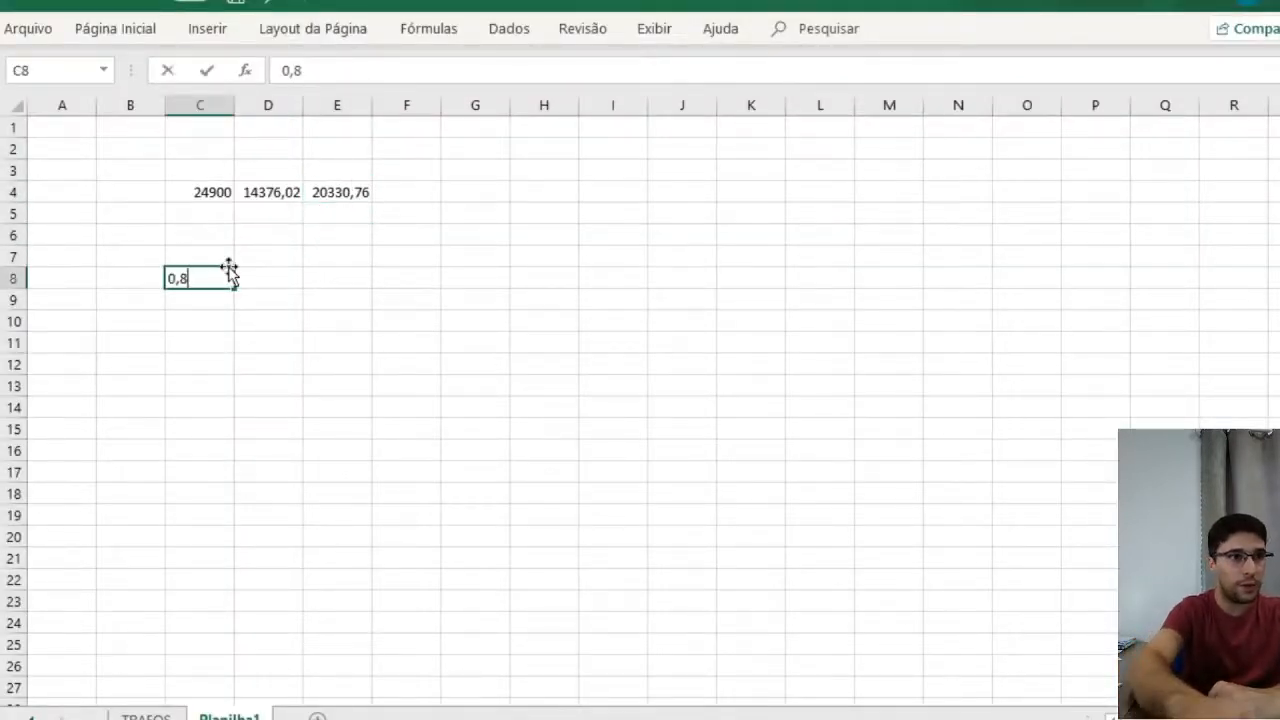
pyautogui.press('Tab')
pyautogui.write('=')
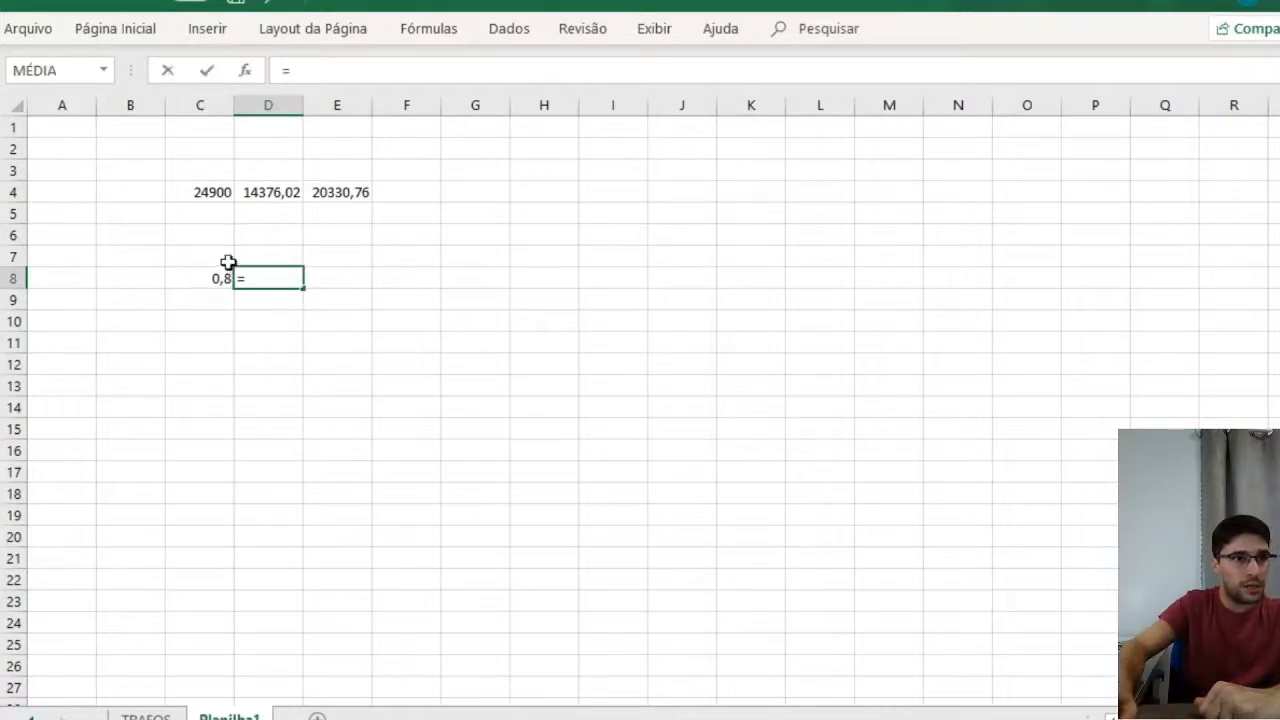
pyautogui.click(221, 283)
pyautogui.write('+1/60')
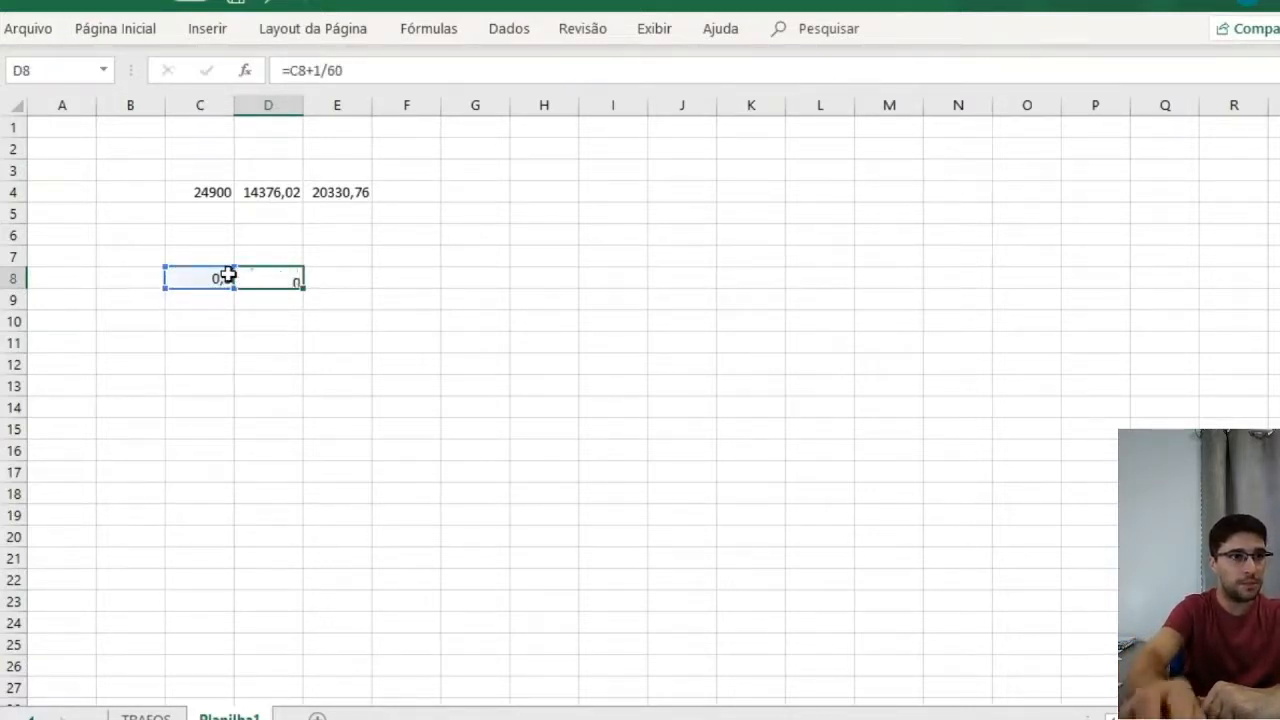
pyautogui.press('Return')
pyautogui.click(287, 281)
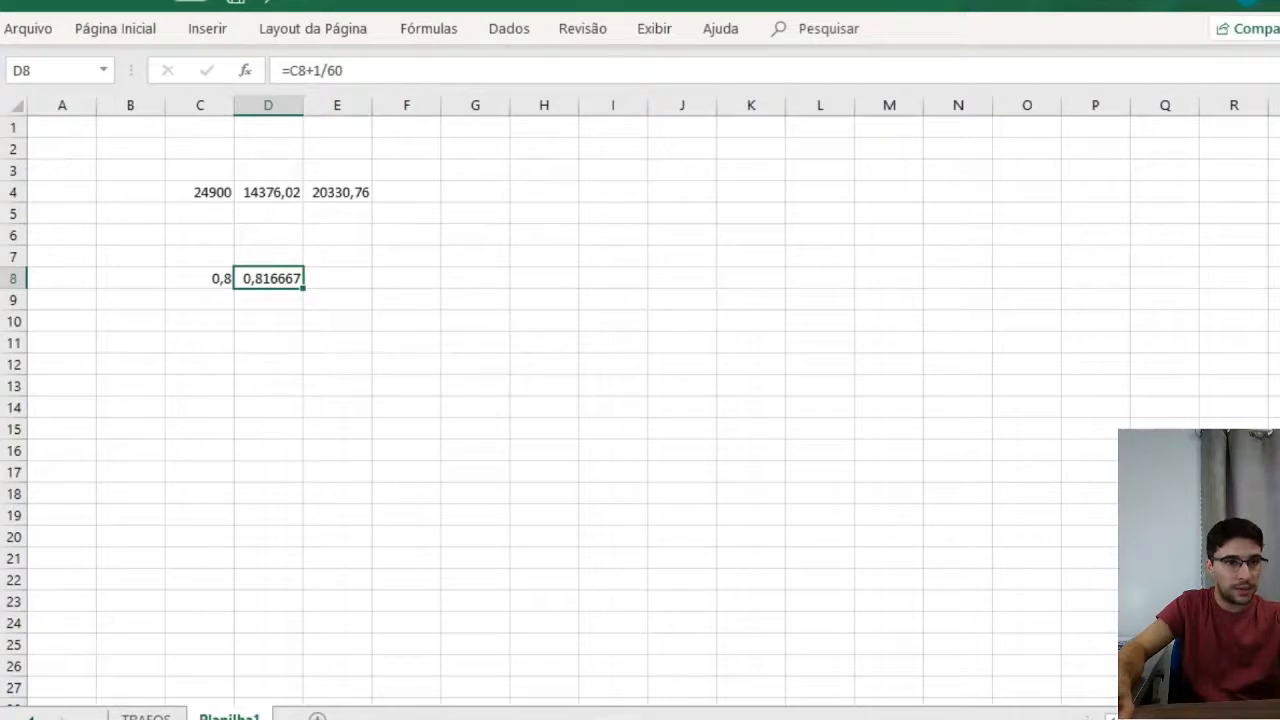
# Return to the Fourier options in PlotXY and set the end time to 0.816667 s so the window covers one 60 Hz cycle
pyautogui.hotkey('alt', 'Tab')
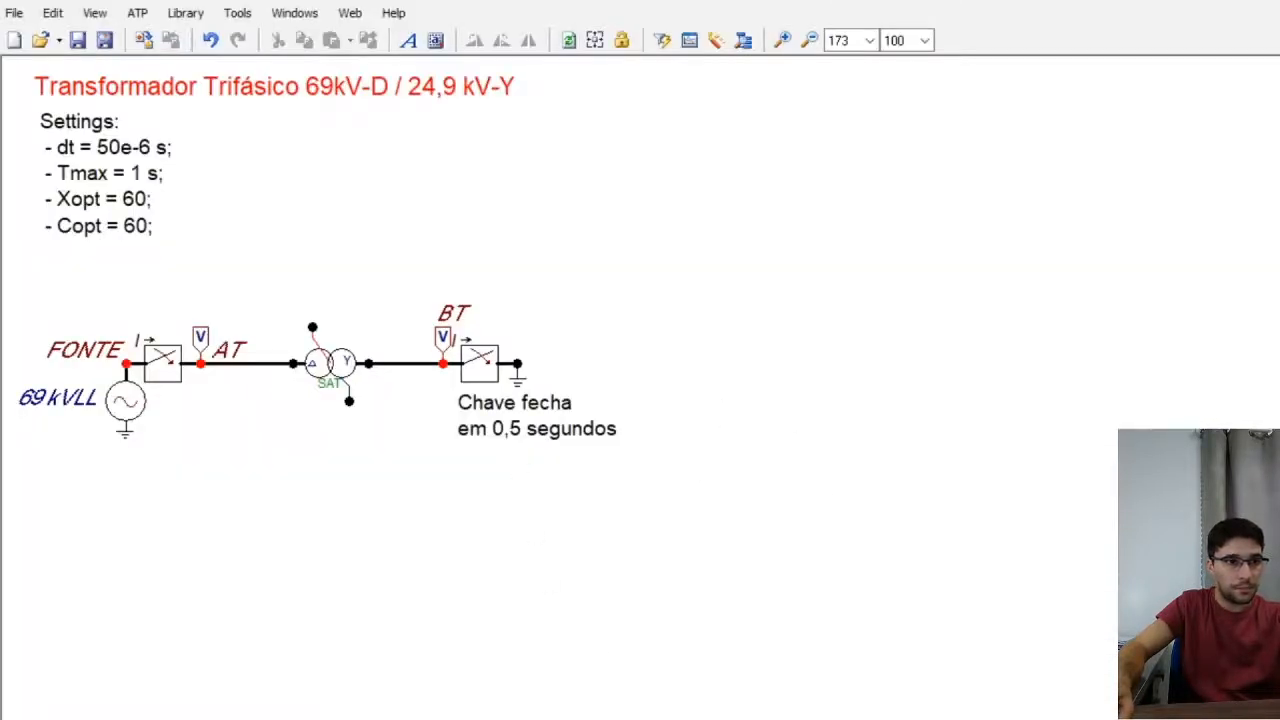
pyautogui.click(874, 651)
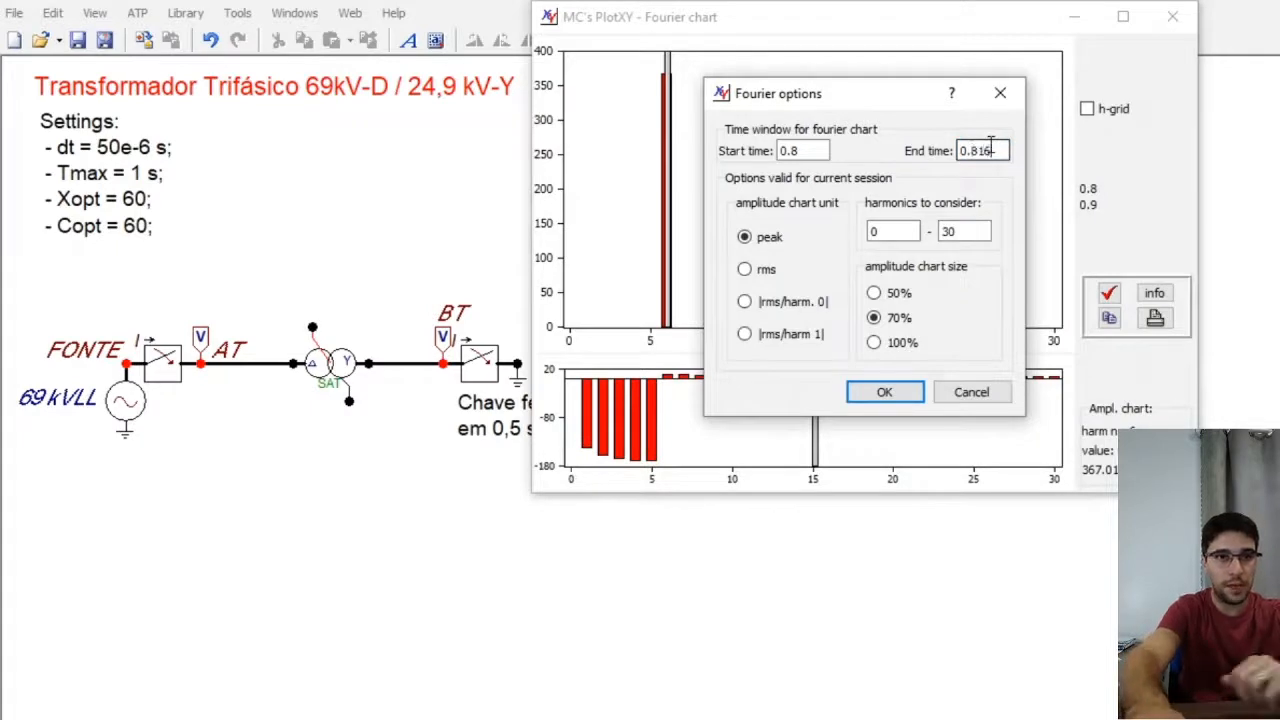
pyautogui.write('6666667')
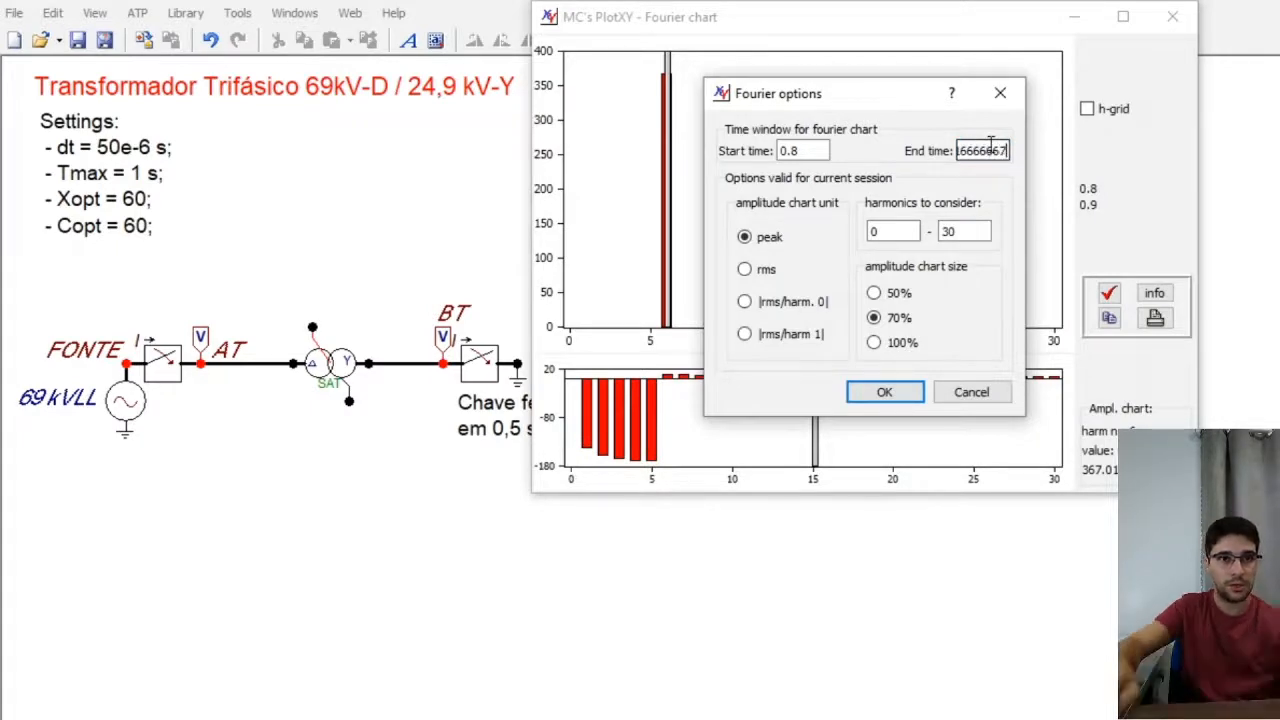
pyautogui.click(906, 391)
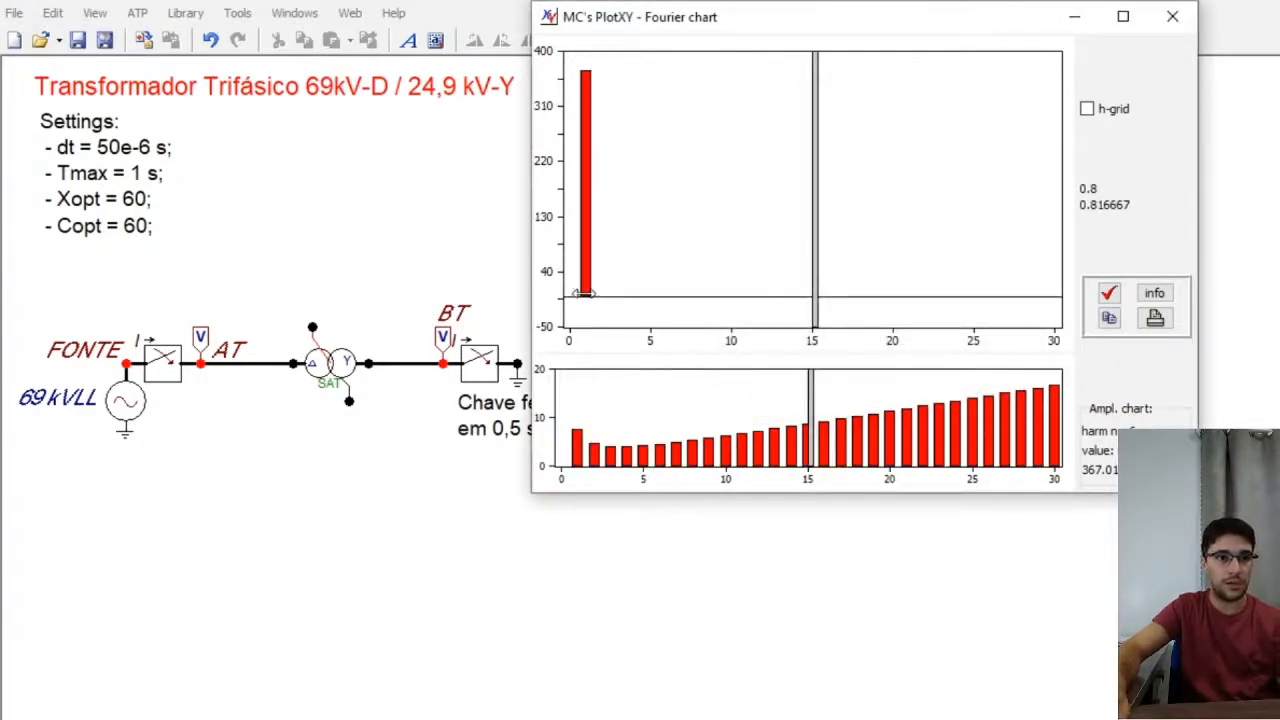
# Put the Fourier amplitude chart cursor on harmonic 1 to read its peak value for the 0.8 to 0.816667 s window
pyautogui.moveTo(818, 260); pyautogui.dragTo(588, 257)
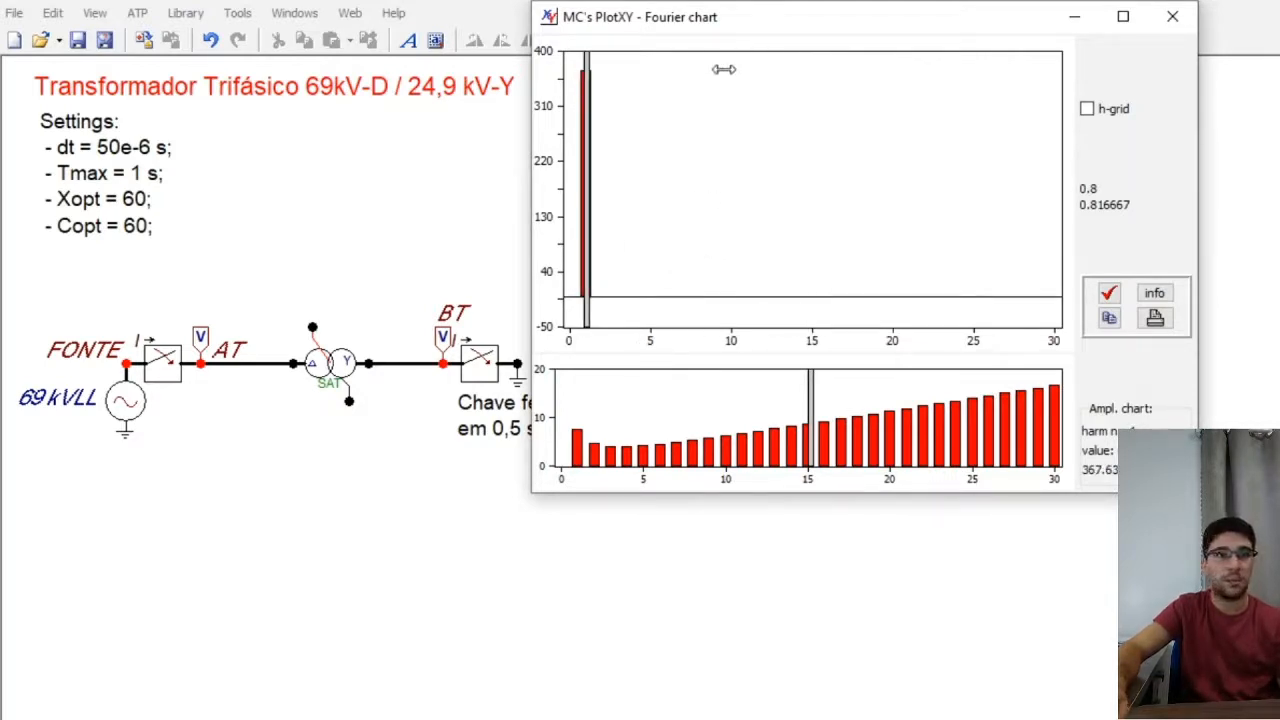
pyautogui.moveTo(765, 25); pyautogui.dragTo(432, 60)
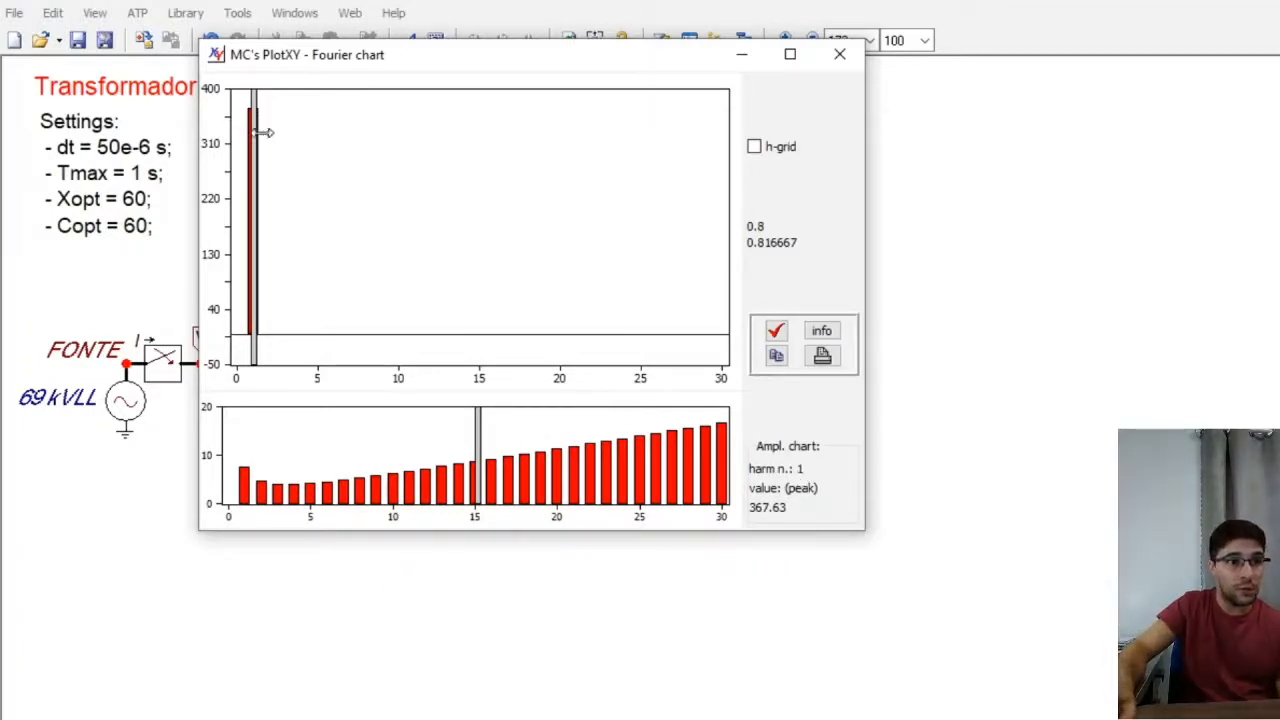
pyautogui.moveTo(264, 132)
pyautogui.mouseDown()
pyautogui.moveTo(278, 133)
pyautogui.moveTo(259, 137)
pyautogui.mouseUp()
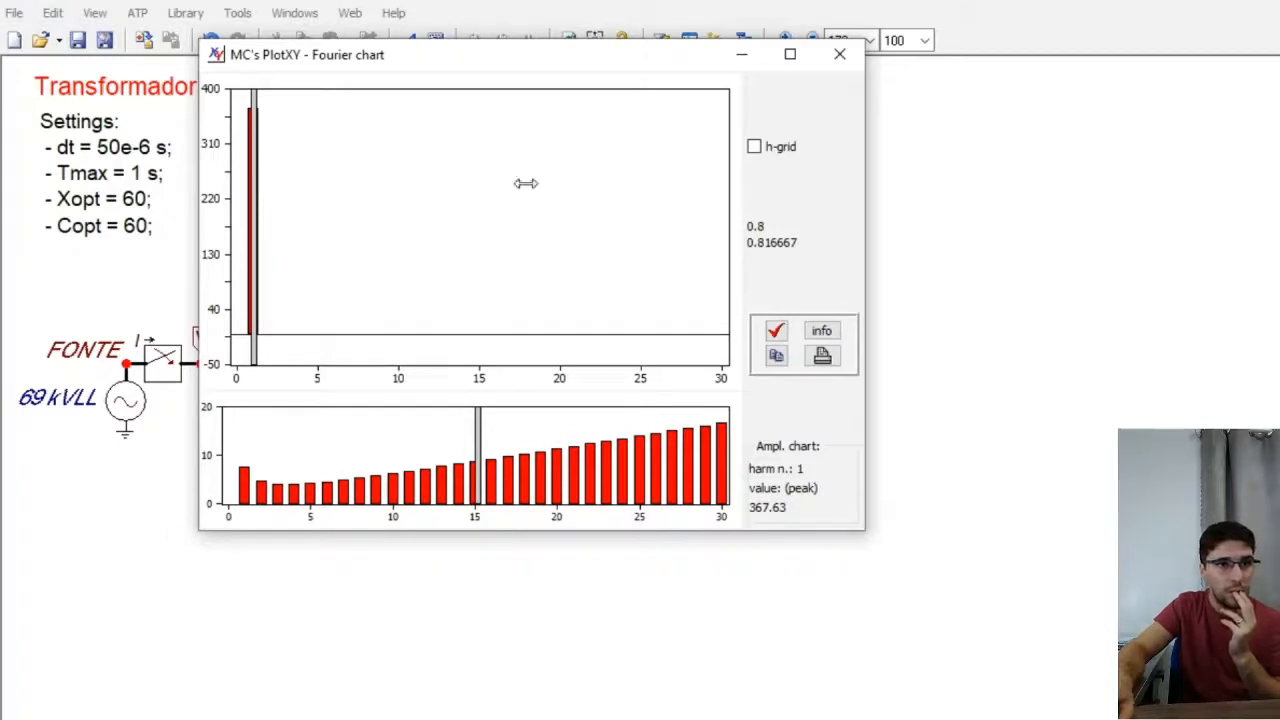
# Zoom in repeatedly on the top of the harmonic 1 bar in the Fourier amplitude chart to examine its value
pyautogui.moveTo(259, 272)
pyautogui.mouseDown()
pyautogui.moveTo(296, 269)
pyautogui.moveTo(262, 270)
pyautogui.mouseUp()
pyautogui.moveTo(234, 100); pyautogui.dragTo(370, 202)
pyautogui.moveTo(292, 213); pyautogui.dragTo(408, 254)
pyautogui.moveTo(292, 146); pyautogui.dragTo(435, 230)
pyautogui.moveTo(323, 177); pyautogui.dragTo(487, 266)
pyautogui.moveTo(304, 141); pyautogui.dragTo(455, 233)
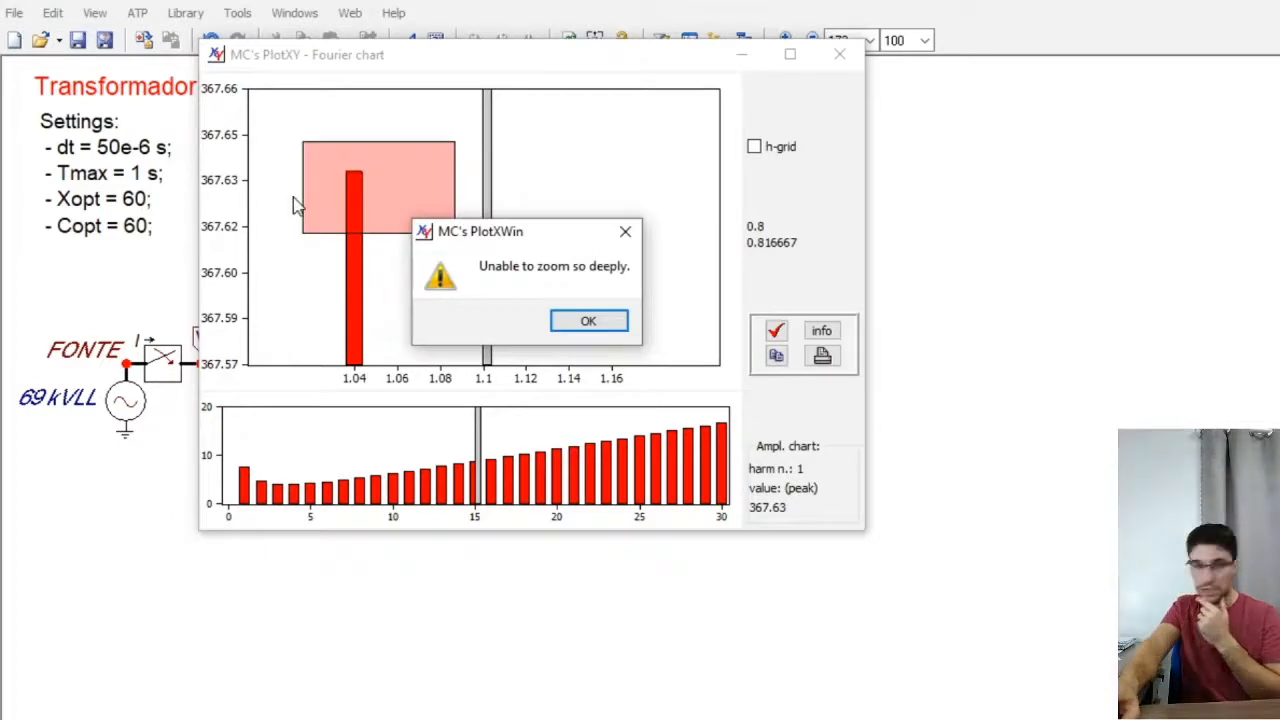
pyautogui.click(568, 322)
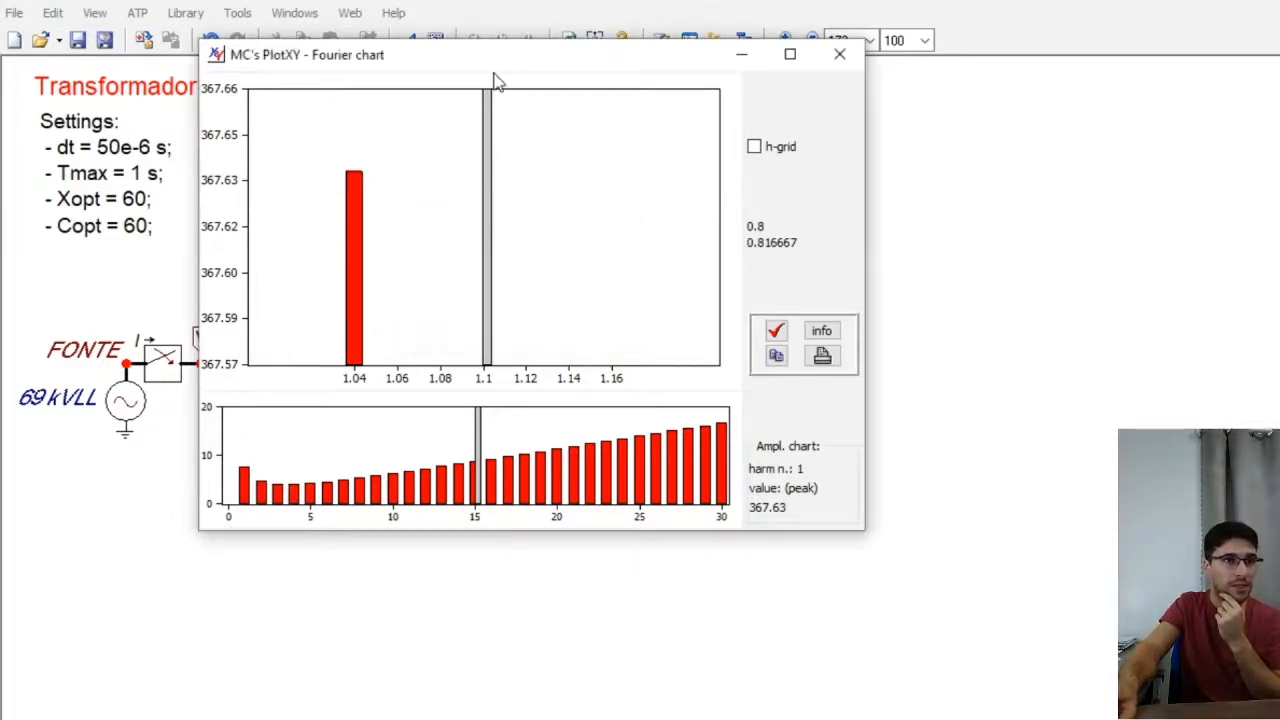
# View the Fourier chart beside the PlotXY variable window, show its horizontal grid at full range, and close both windows
pyautogui.moveTo(494, 70); pyautogui.dragTo(849, 110)
pyautogui.moveTo(652, 708)
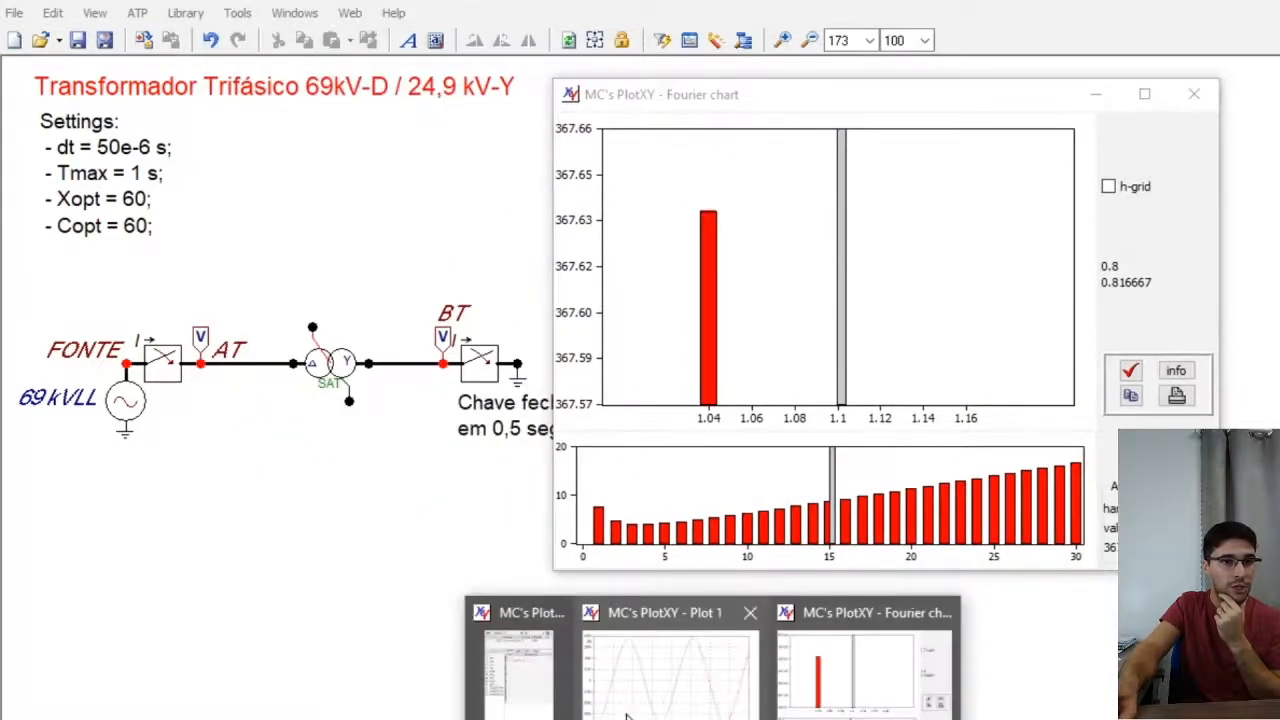
pyautogui.click(530, 707)
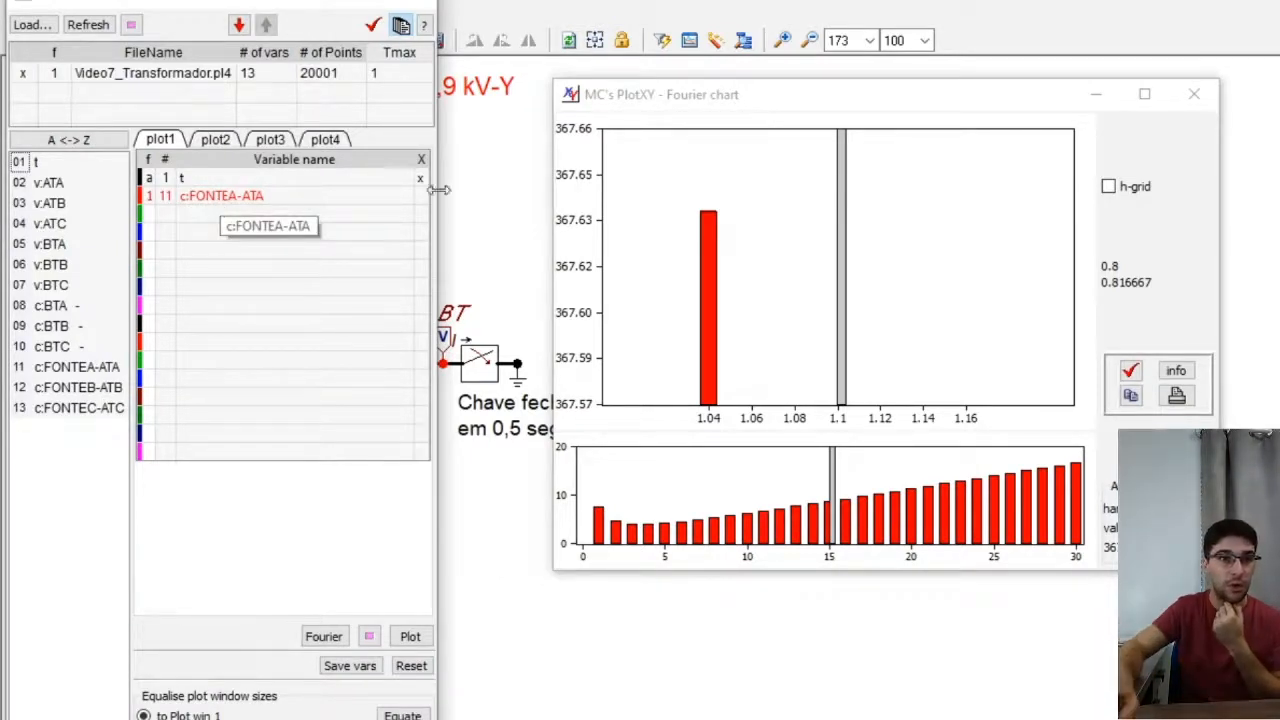
pyautogui.moveTo(830, 331)
pyautogui.mouseDown()
pyautogui.moveTo(718, 352)
pyautogui.moveTo(631, 299)
pyautogui.moveTo(739, 307)
pyautogui.mouseUp()
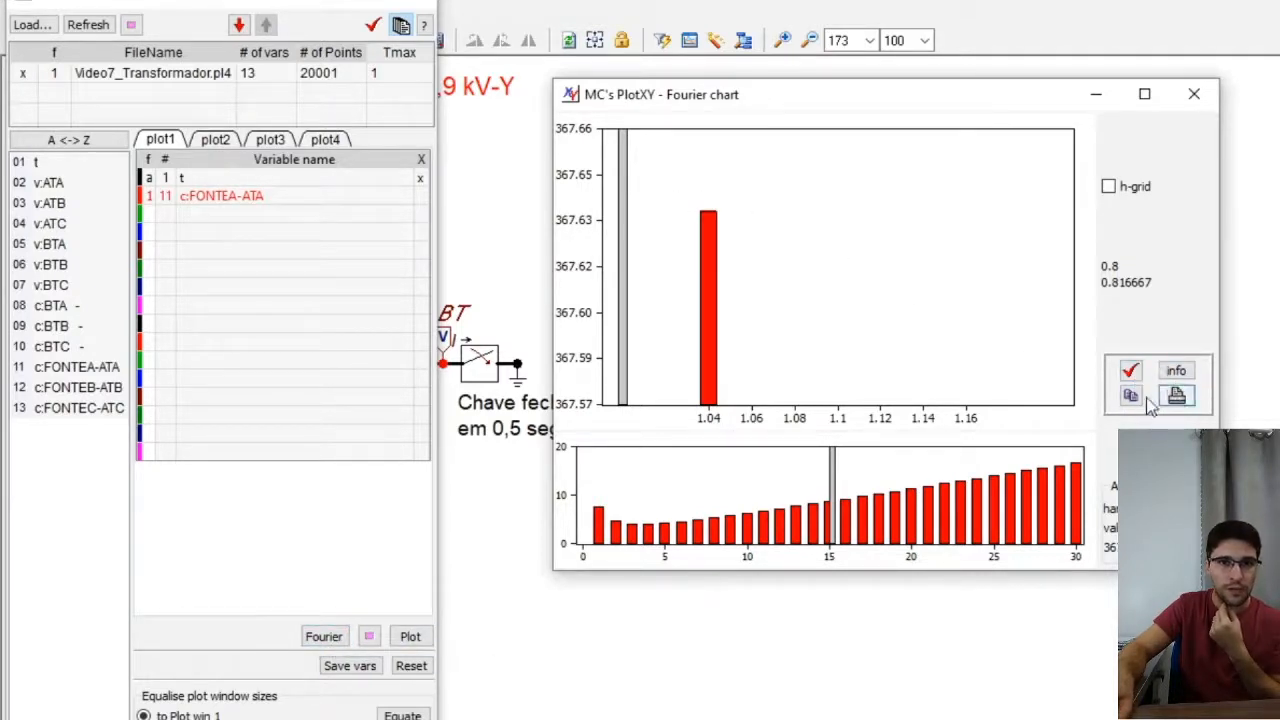
pyautogui.click(1108, 186)
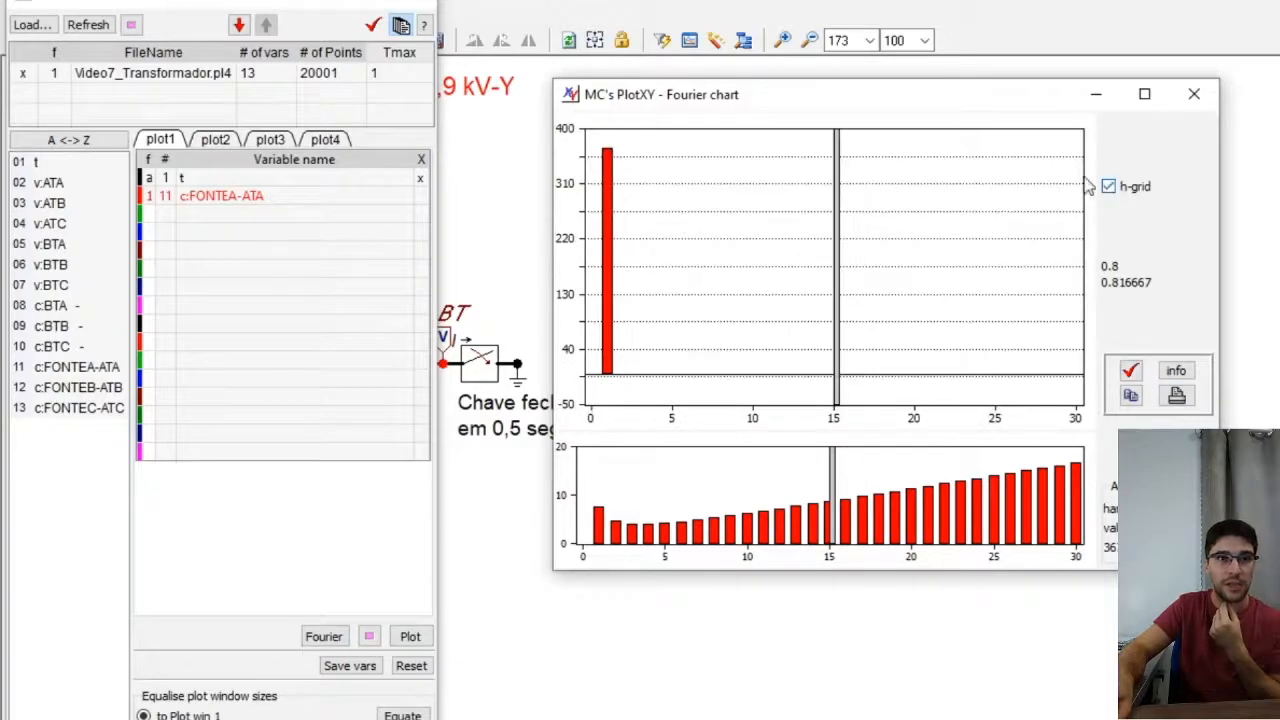
pyautogui.click(1194, 94)
pyautogui.click(428, 6)
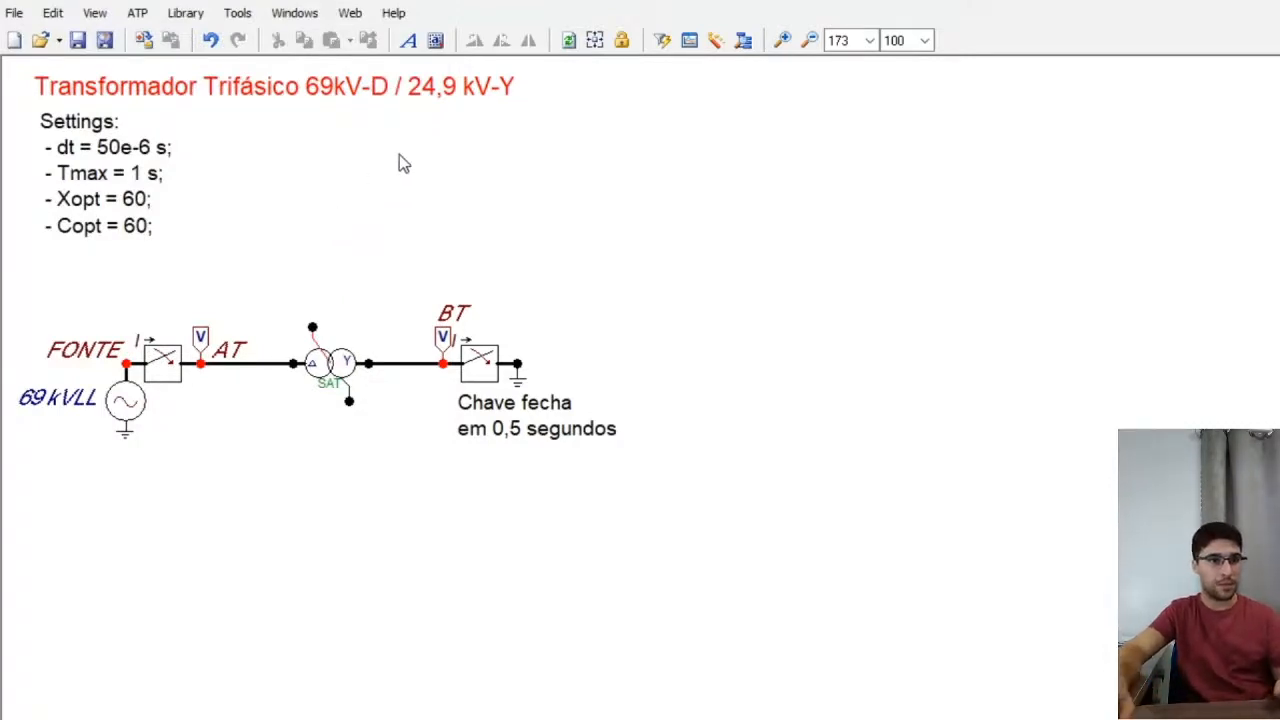
# Ground the neutral node of the transformer's wye-connected secondary winding
pyautogui.click(349, 404)
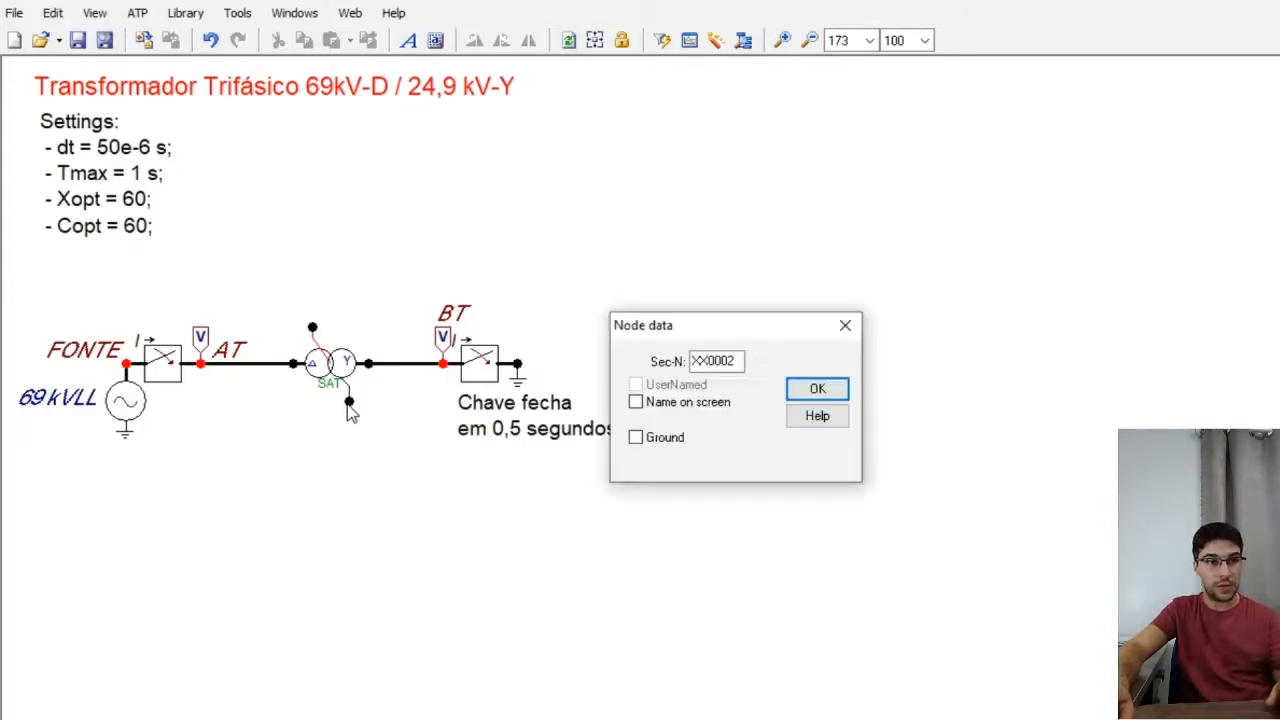
pyautogui.click(636, 437)
pyautogui.click(820, 390)
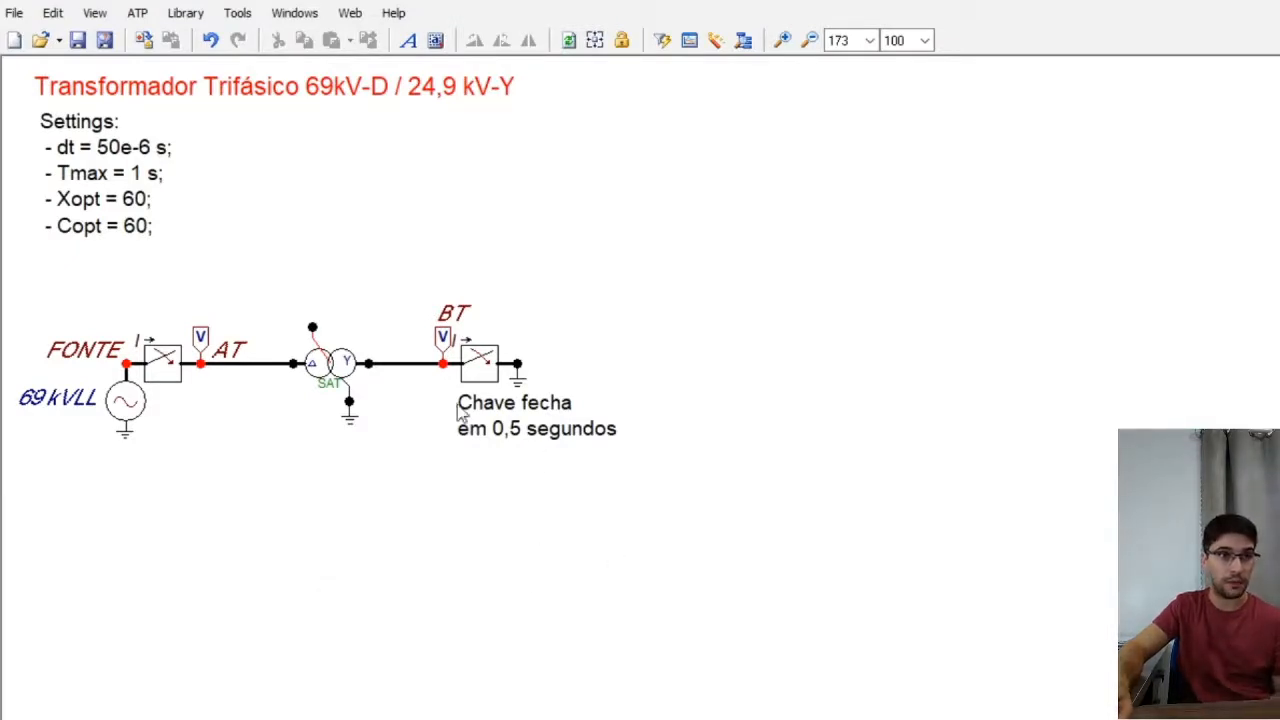
# Plot the phase A voltages v:ATA and v:BTA against time in PlotXY and enlarge the plot window
pyautogui.click(689, 40)
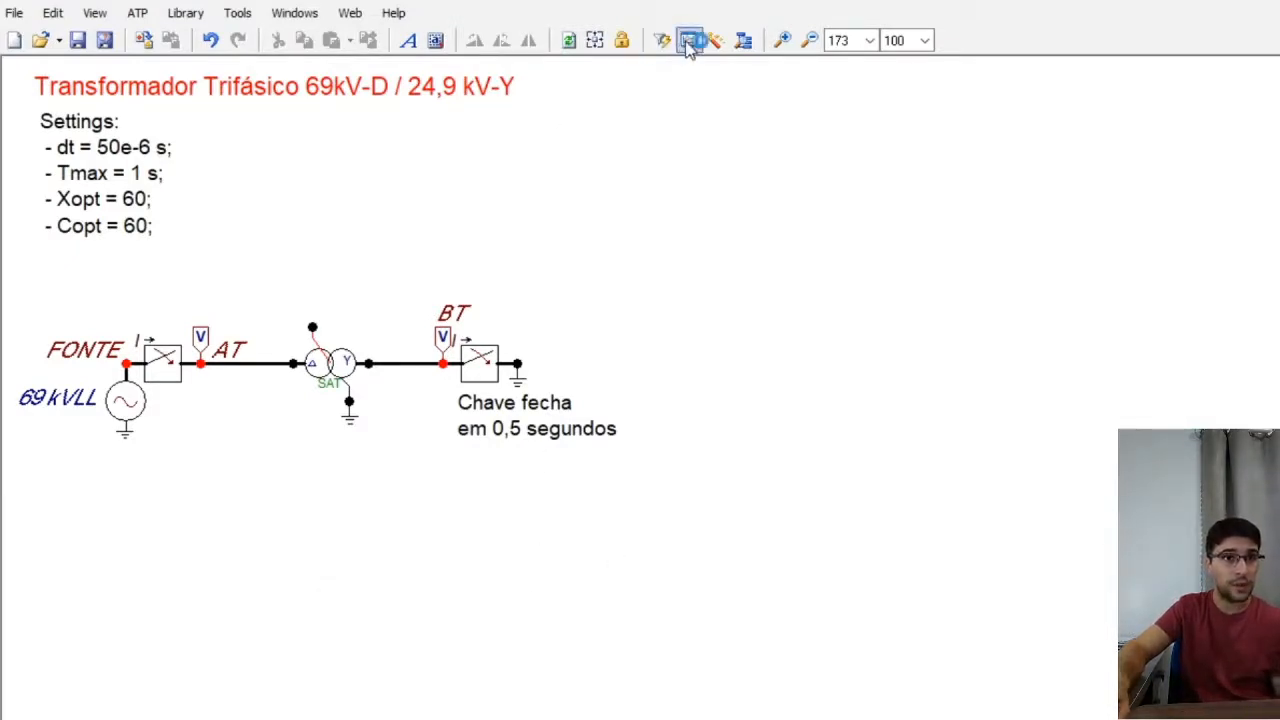
pyautogui.click(55, 183)
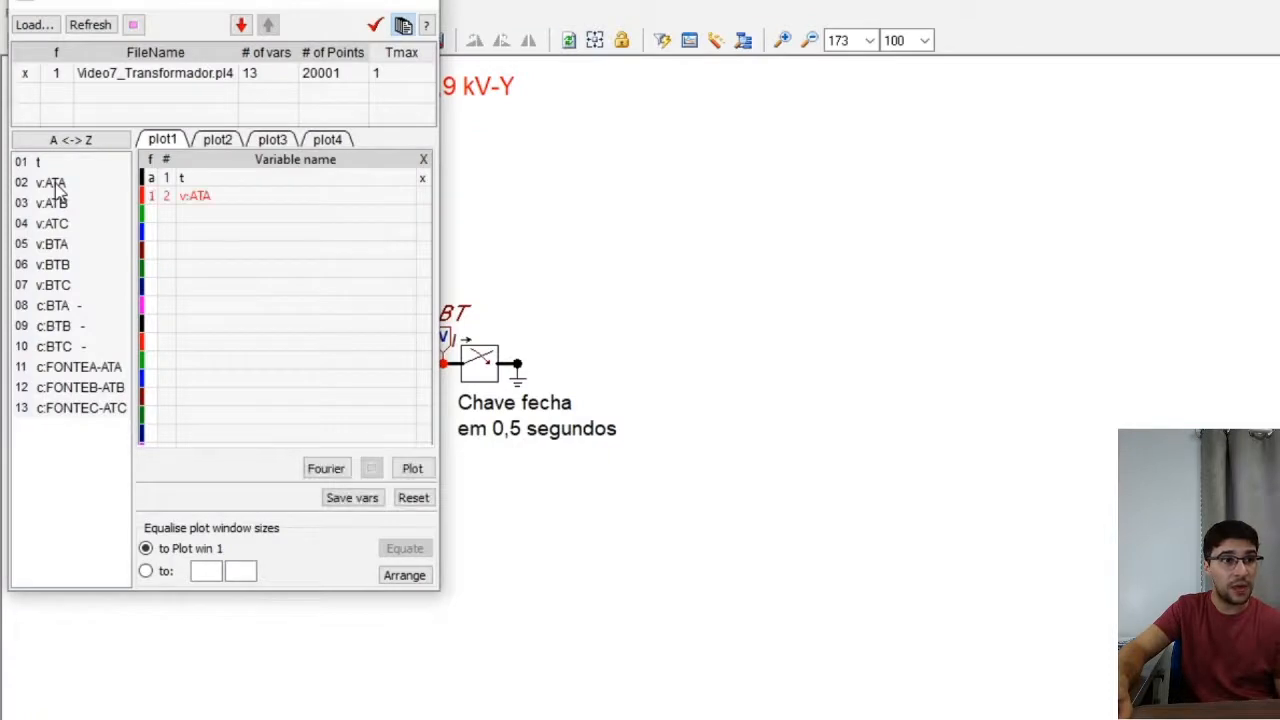
pyautogui.click(66, 248)
pyautogui.click(412, 469)
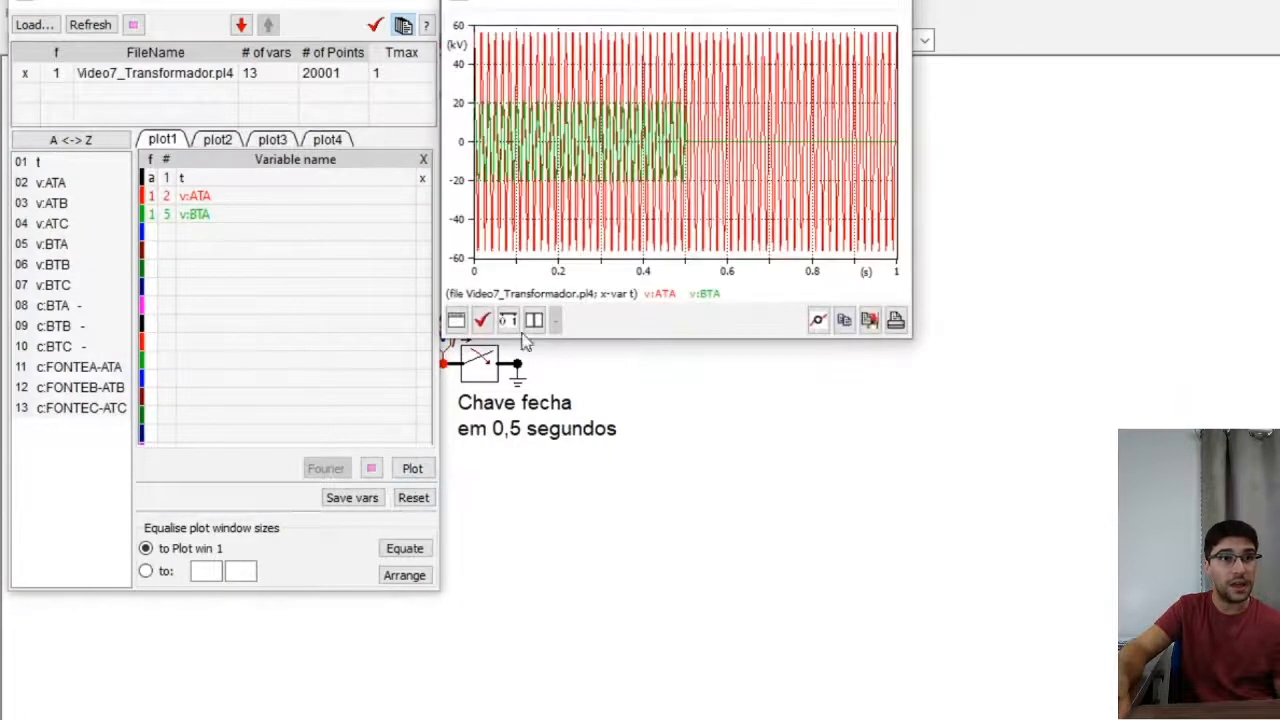
pyautogui.doubleClick(717, 10)
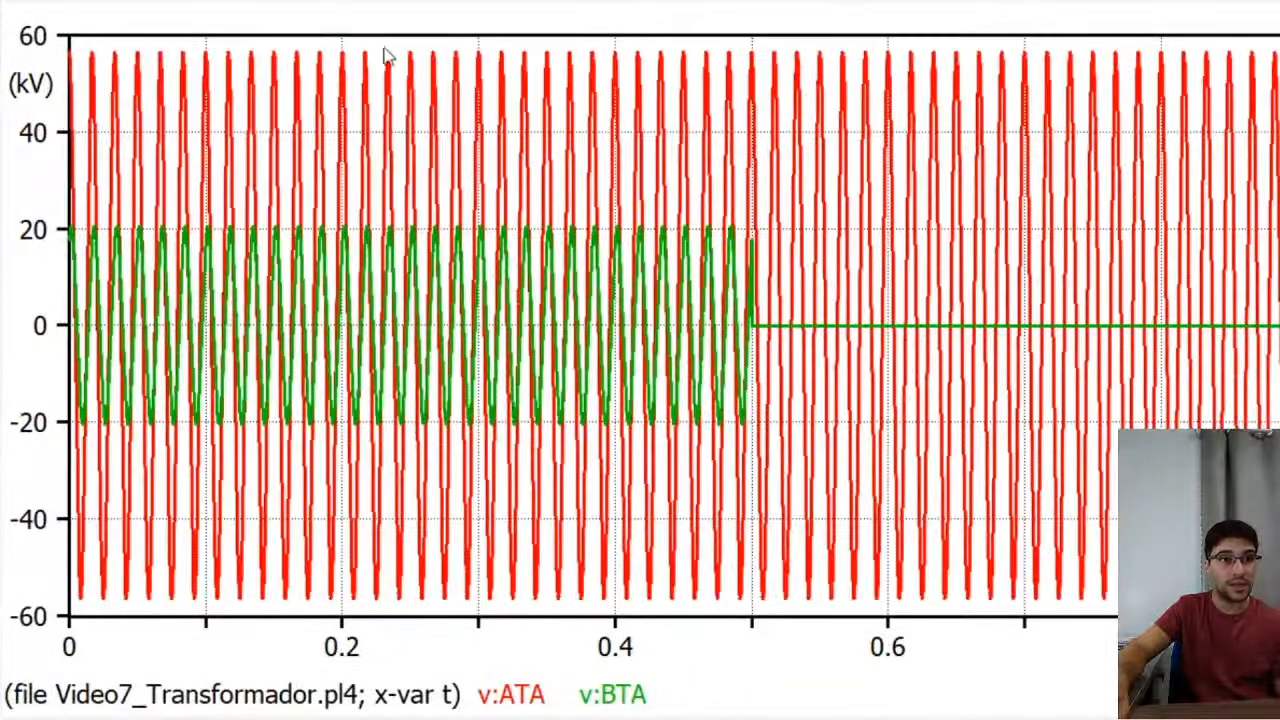
# Zoom in on a few cycles starting near 0.26 s and compare the peaks and phase shift of v:ATA and v:BTA
pyautogui.moveTo(388, 57); pyautogui.dragTo(592, 616)
pyautogui.moveTo(502, 38); pyautogui.dragTo(751, 609)
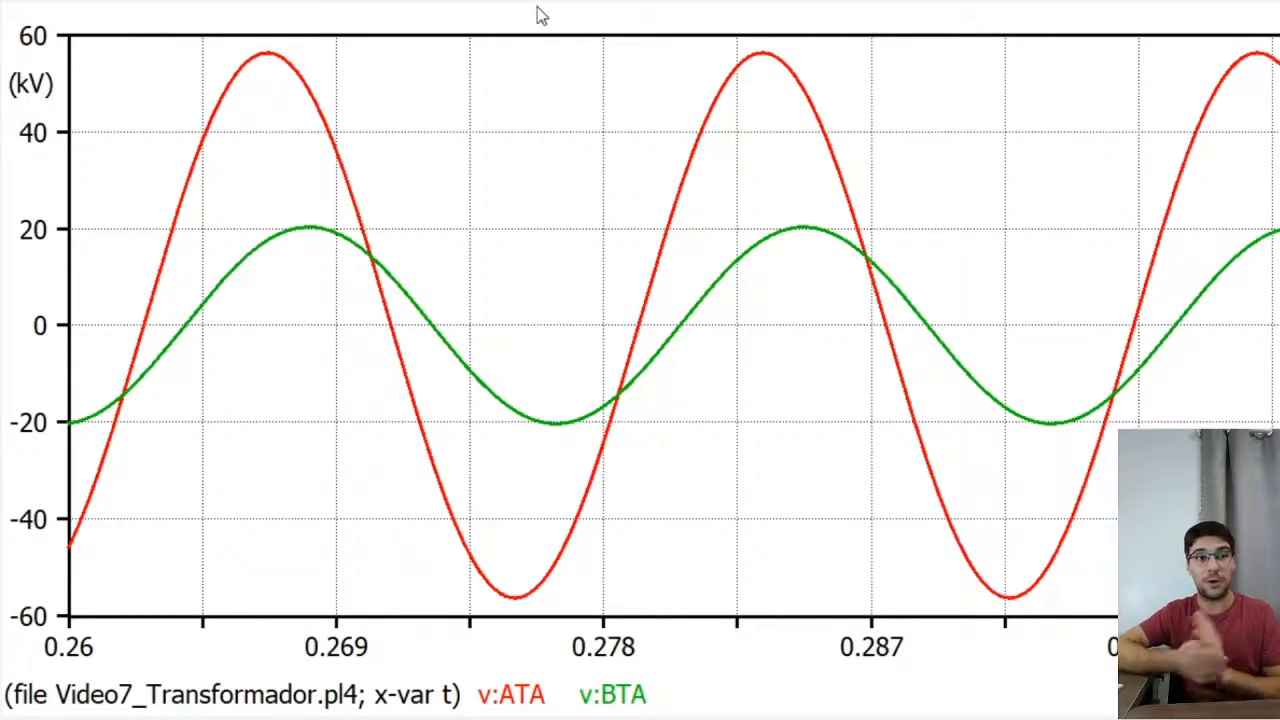
pyautogui.click(266, 55)
pyautogui.click(257, 243)
pyautogui.click(254, 245)
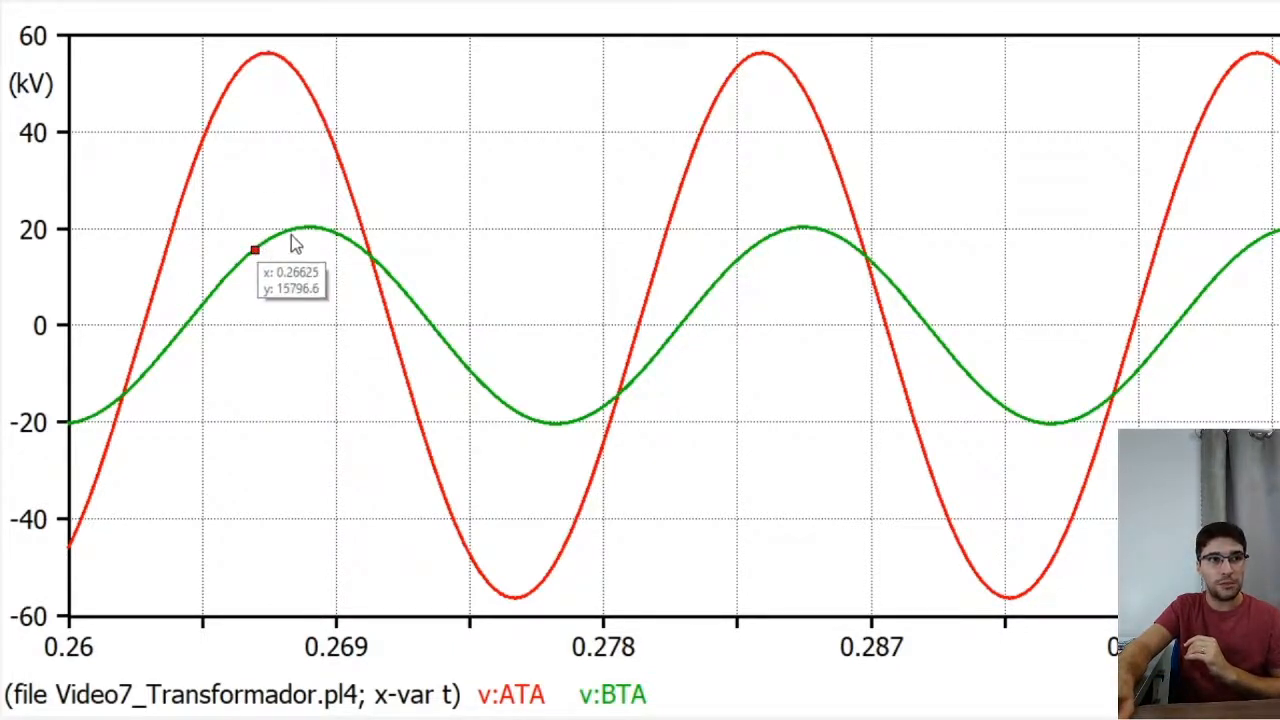
pyautogui.click(299, 230)
pyautogui.moveTo(210, 40)
pyautogui.mouseDown()
pyautogui.moveTo(229, 126)
pyautogui.moveTo(590, 605)
pyautogui.mouseUp()
pyautogui.rightClick(711, 249)
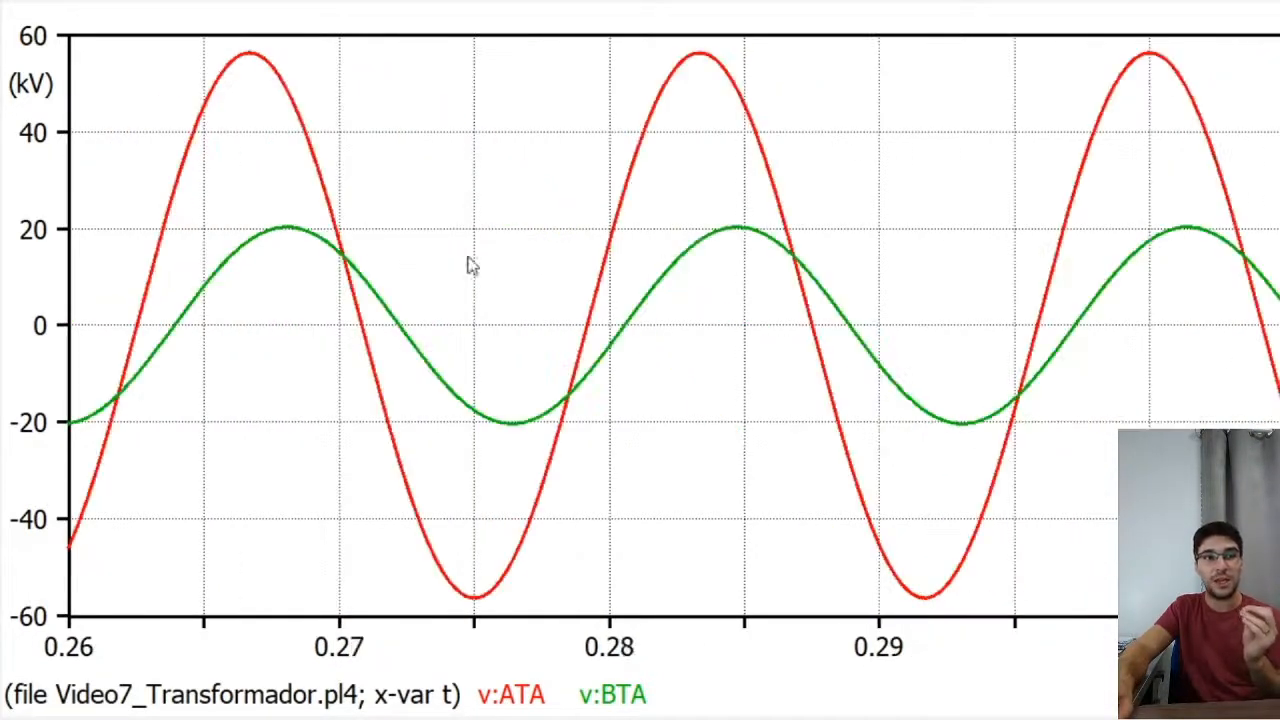